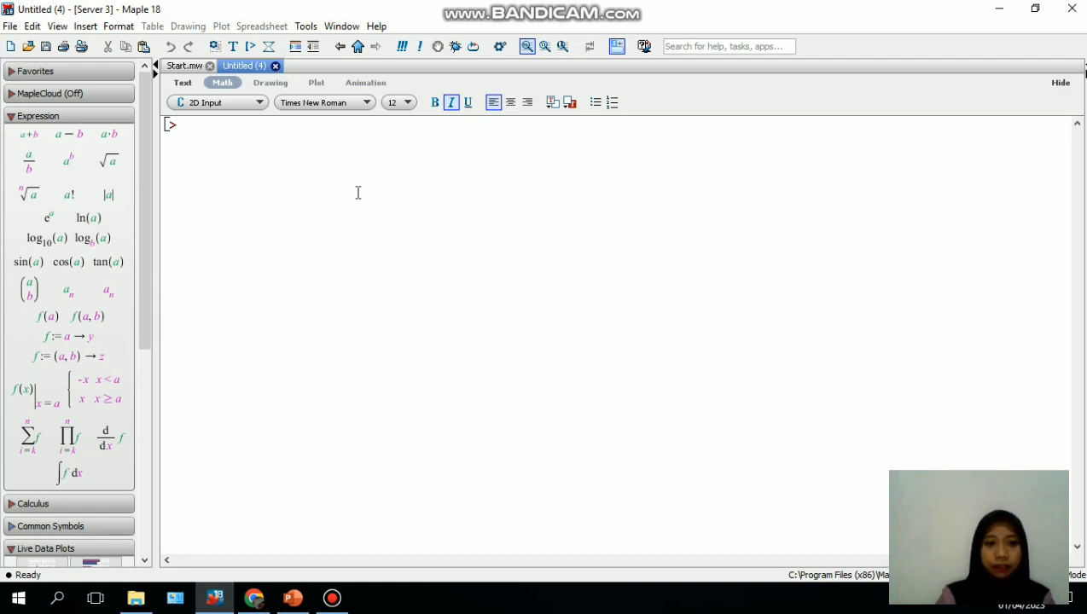
- Paste the copied x and f(x) table image into the worksheet and shrink it so all its columns fit
type("y")
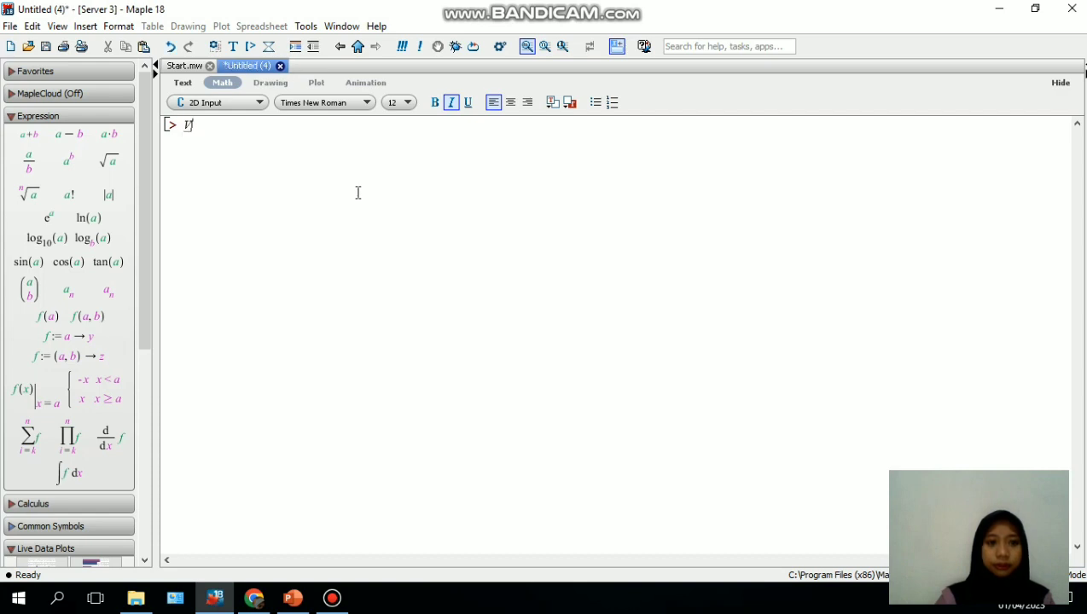
key("BackSpace")
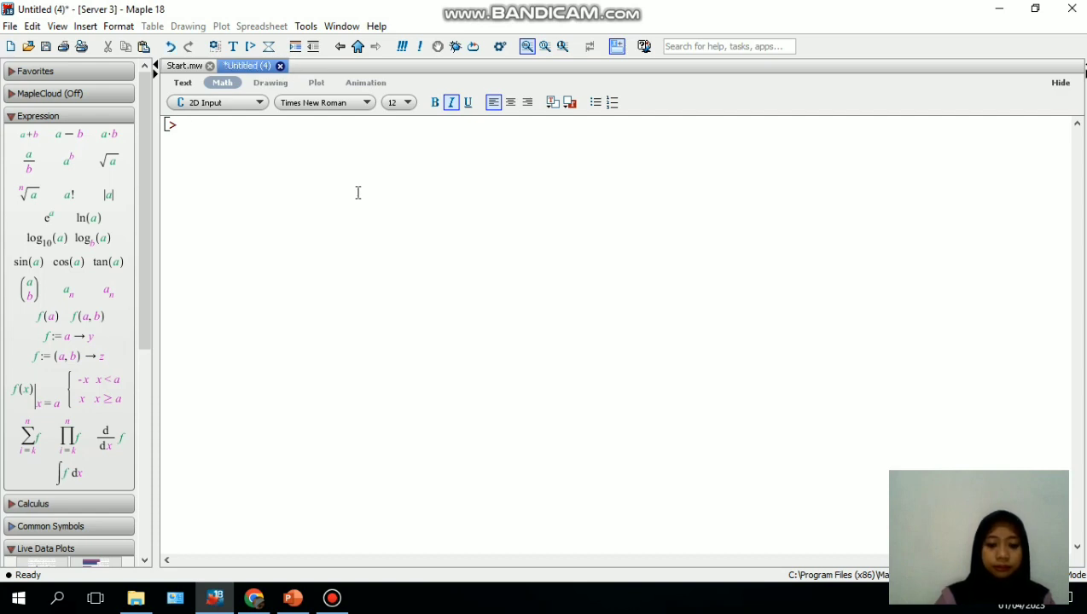
key("ctrl+v")
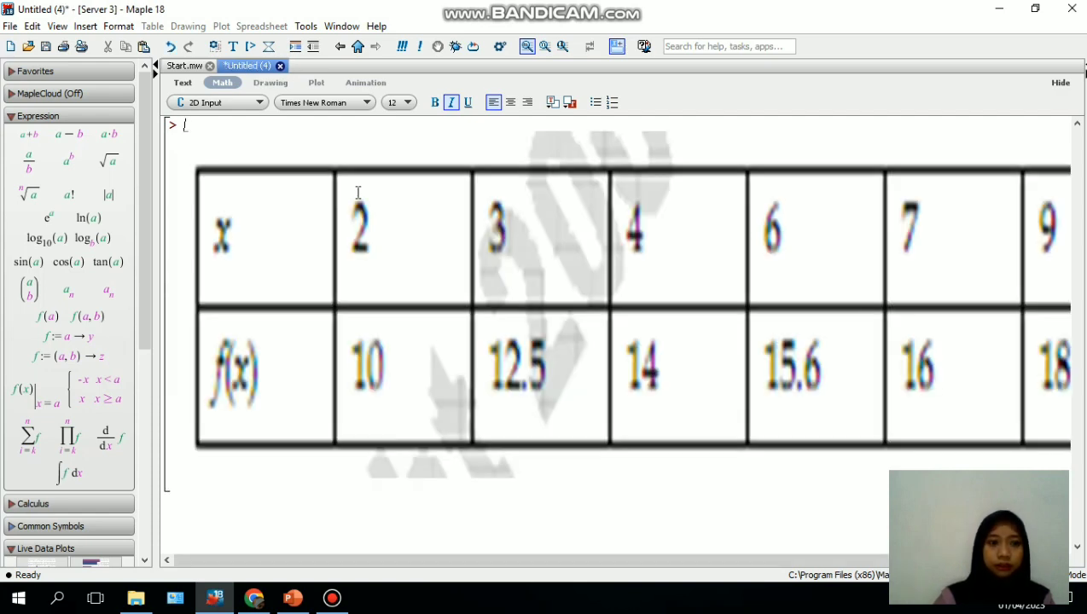
left_click(282, 188)
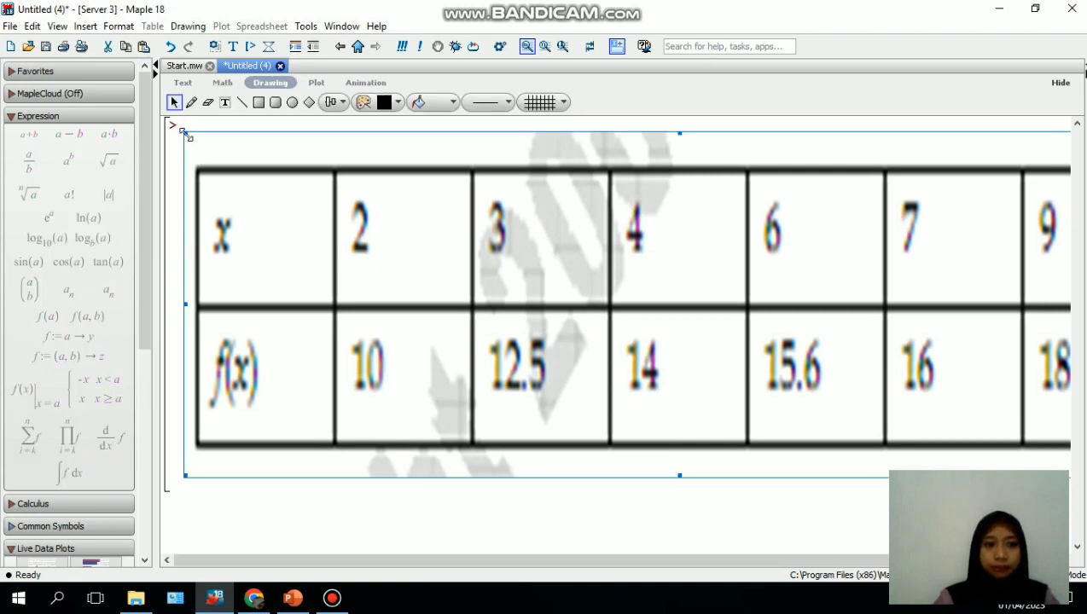
left_click_drag(182, 128, 614, 406)
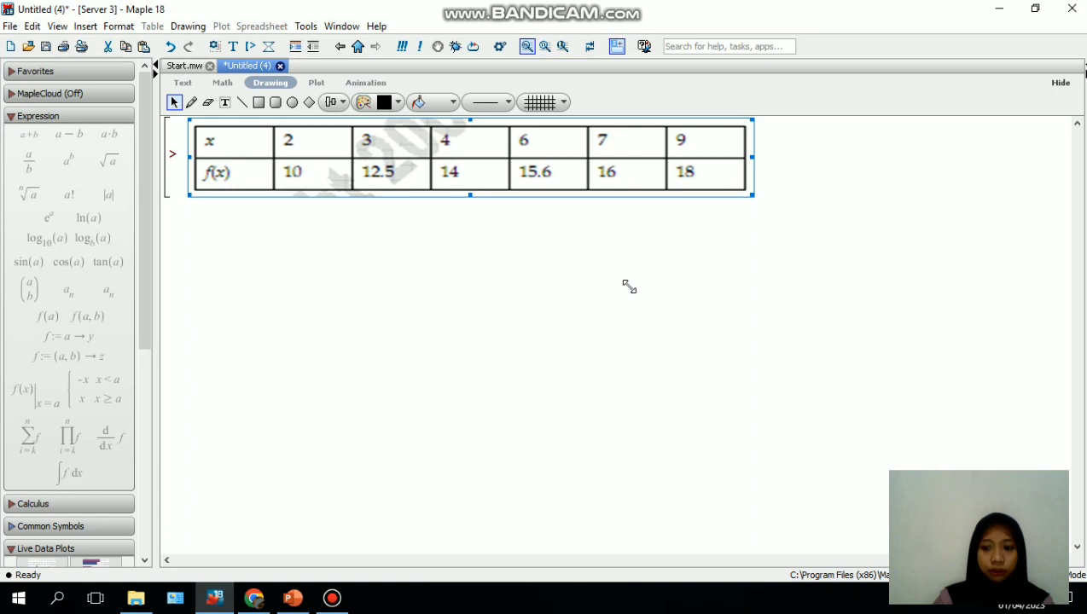
- At a new prompt below the table image, begin a plot command with the points [2, 10], [3, 12.5] and [4, 14]
left_click(658, 266)
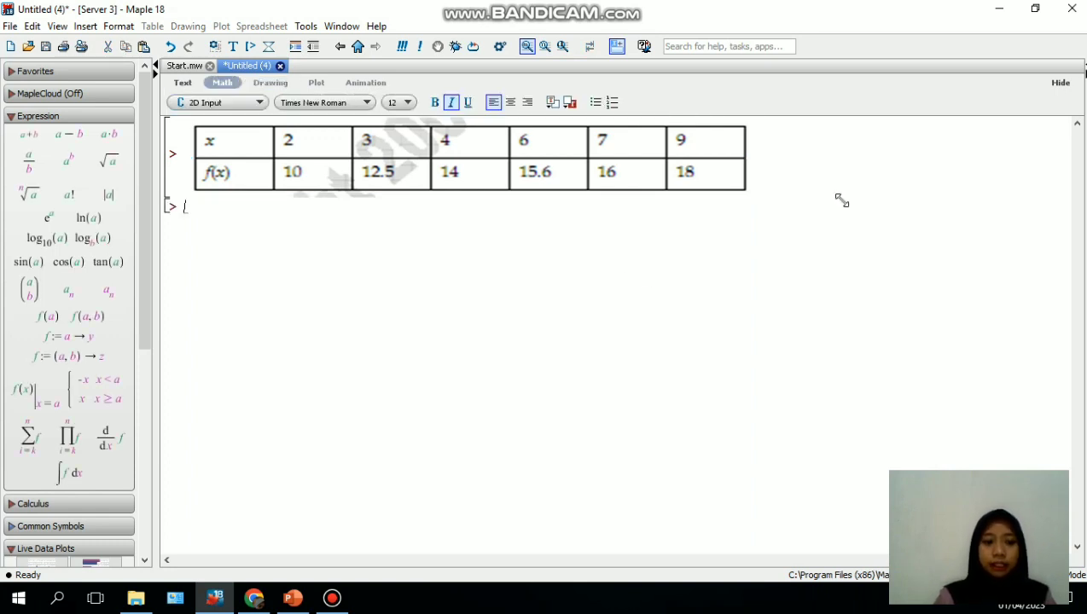
type("plot")
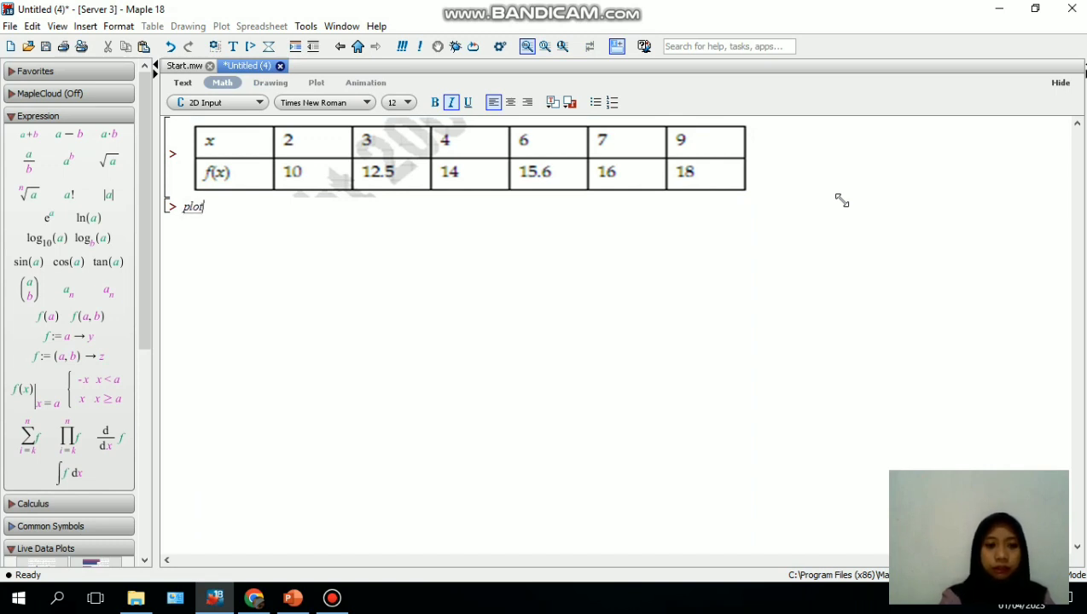
type("([[")
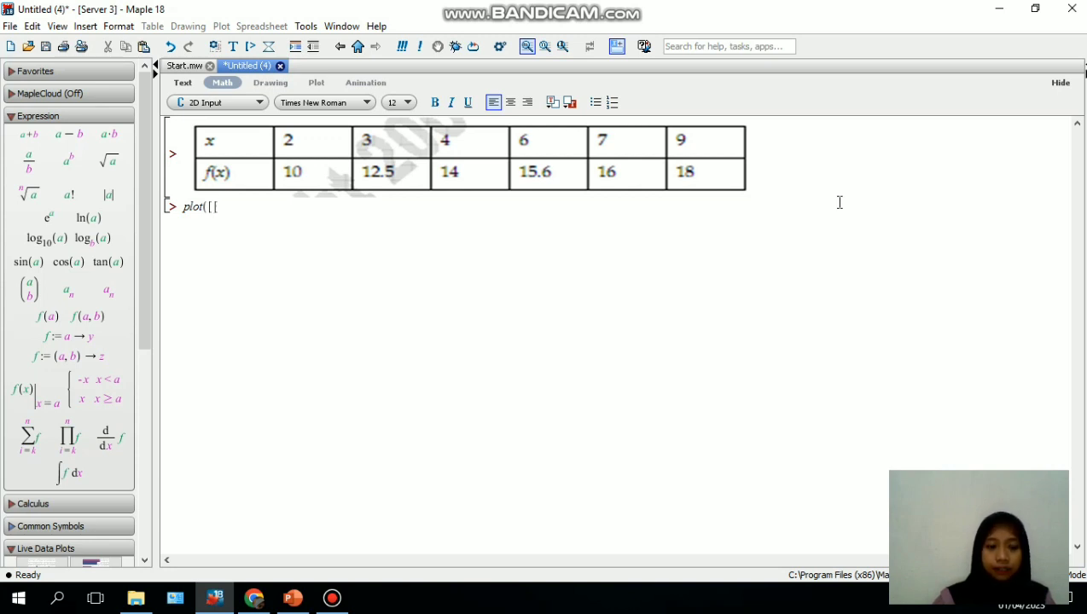
type("2, 10], [")
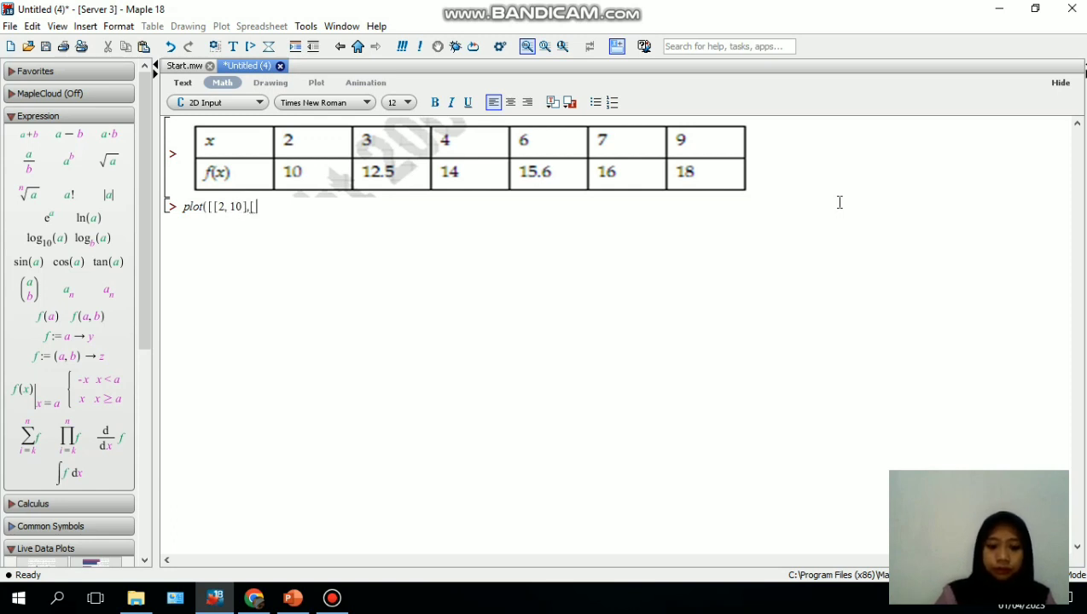
type("3")
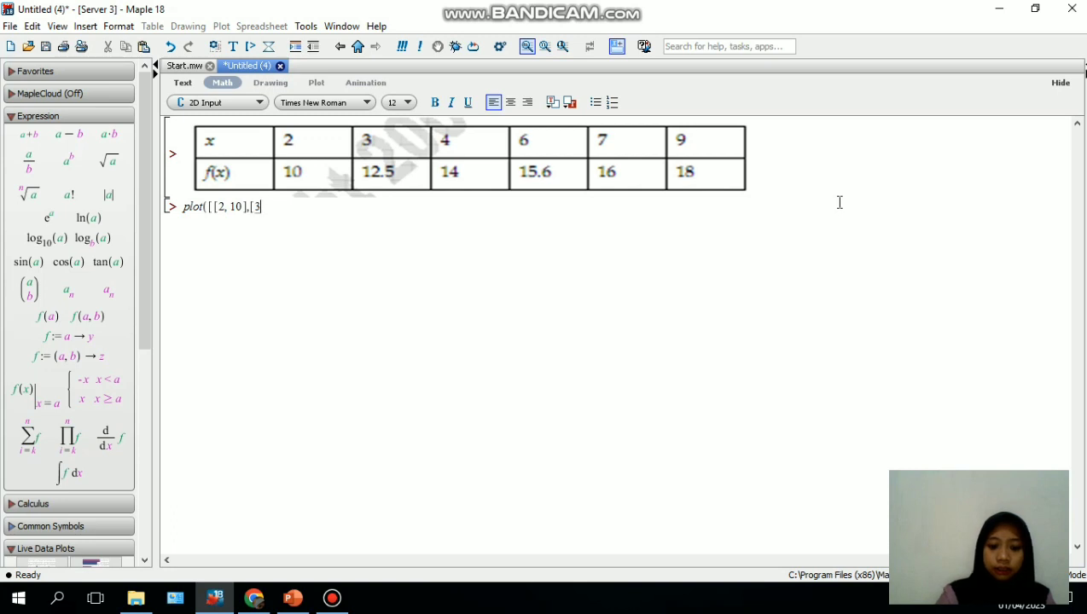
type(", 12")
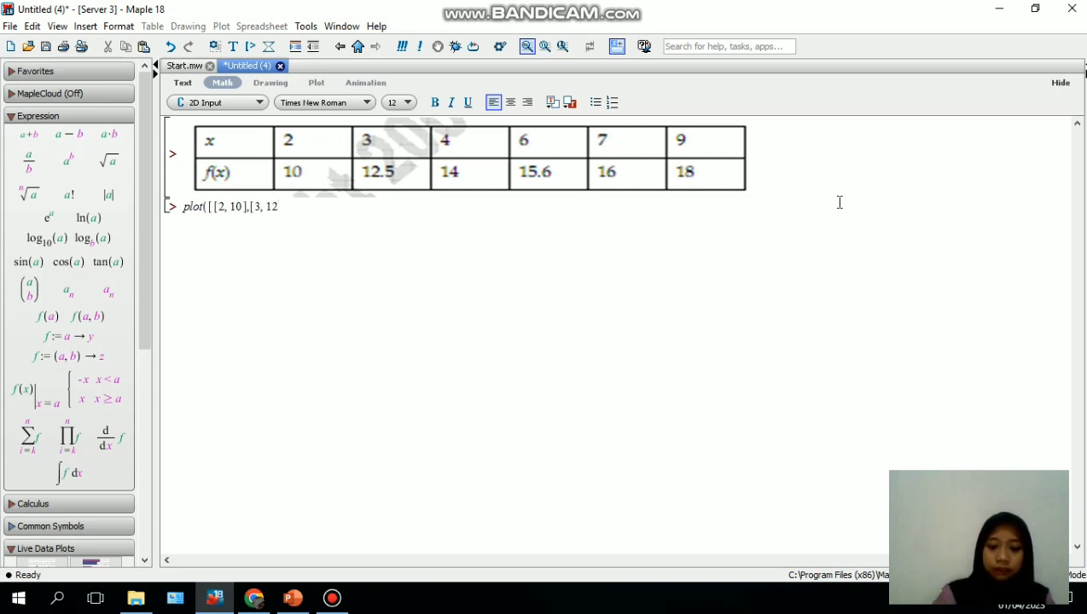
type(".5], [4")
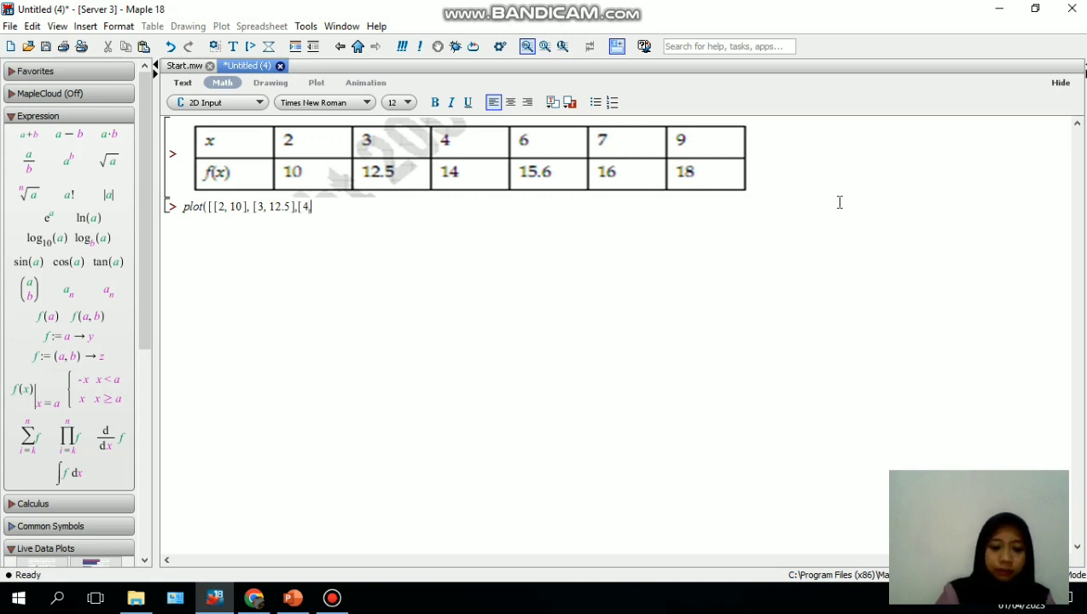
type(", 14], ")
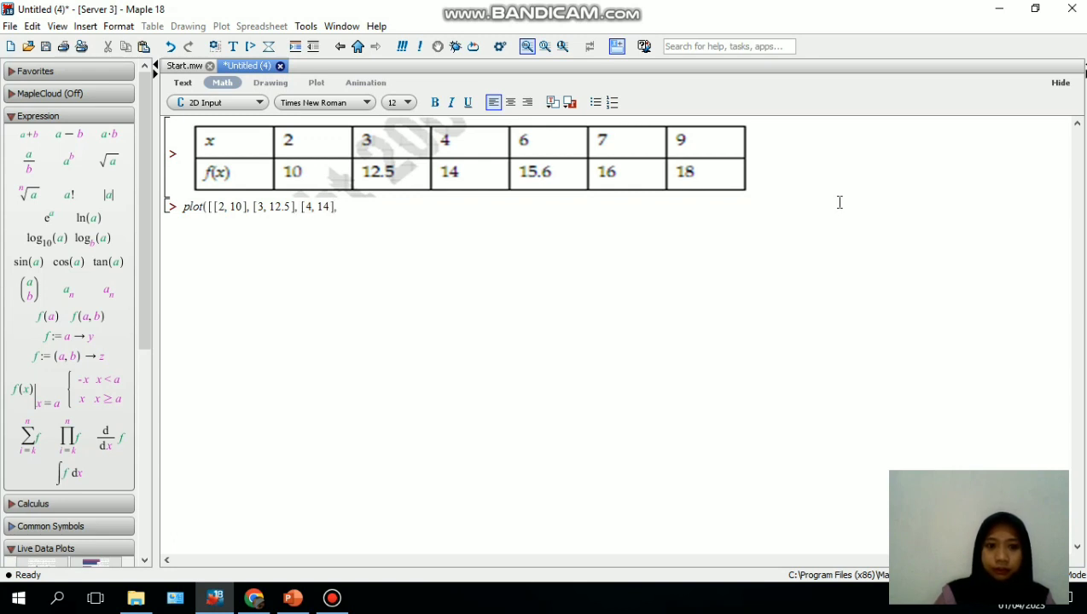
- Complete the plot command's list with the points [6, 15.6], [7, 16] and [9, 18] and execute it
type("[6")
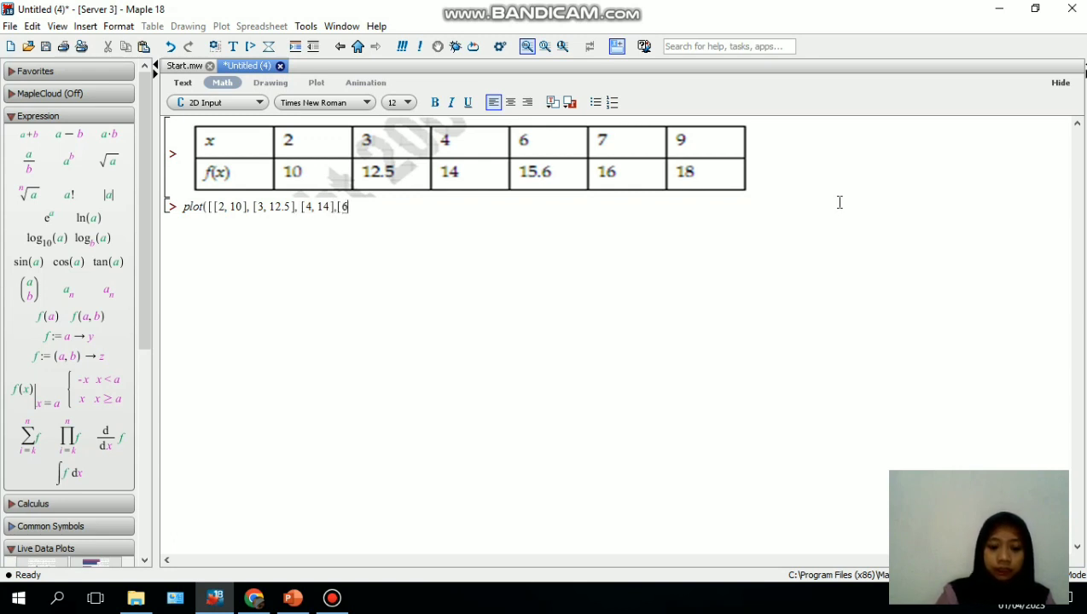
type(", 15")
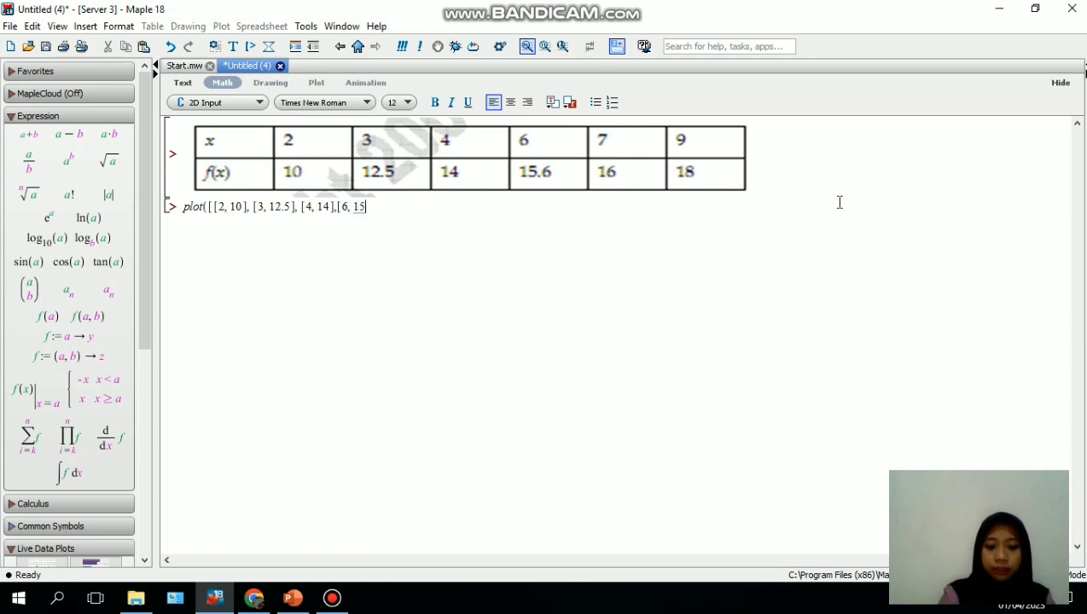
type(".6")
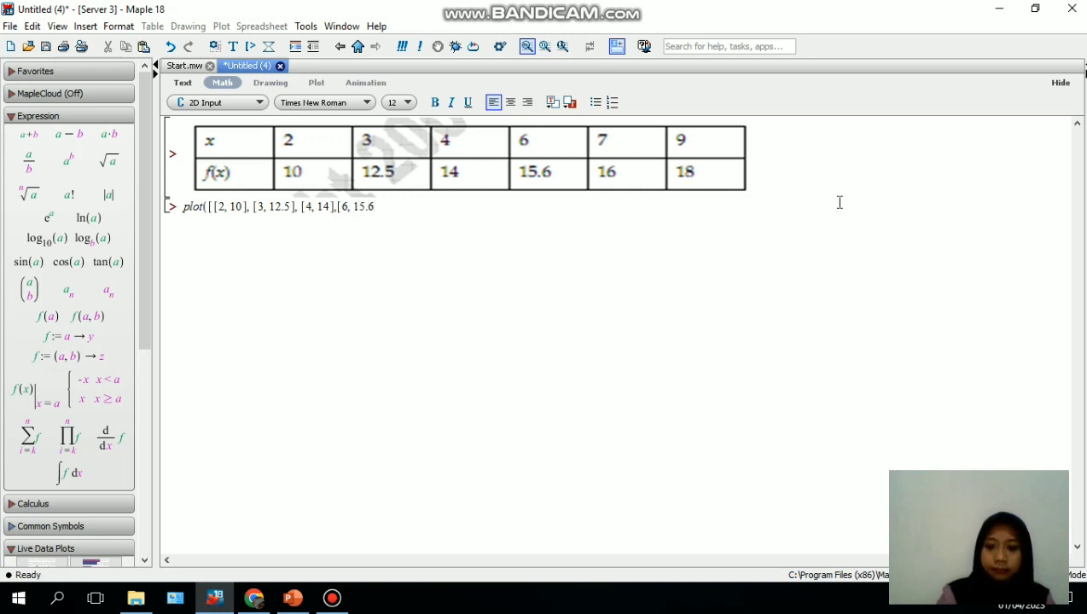
type("], [7, 1")
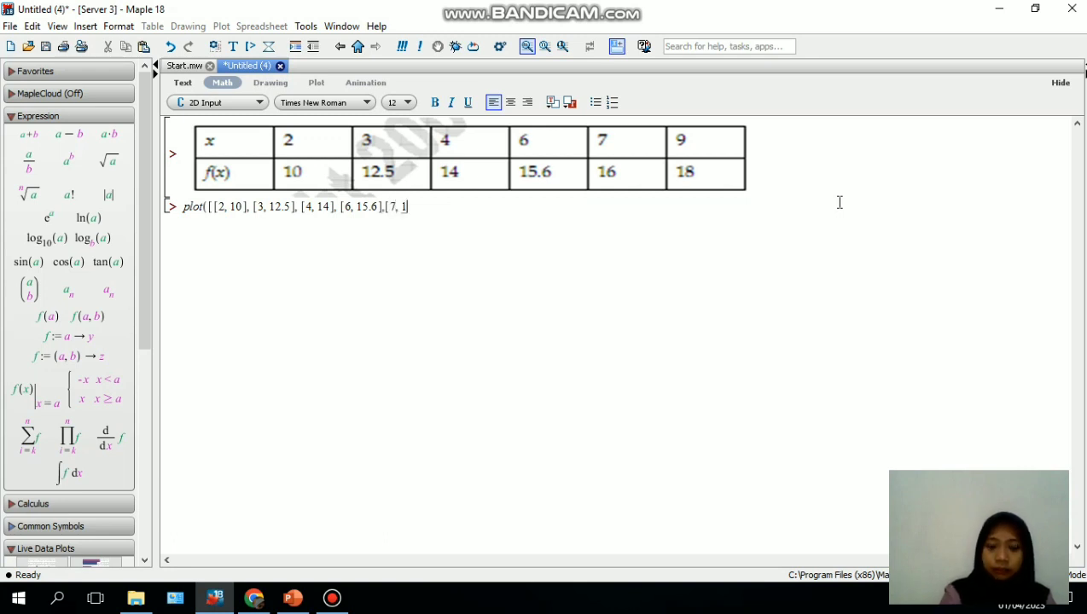
type("6")
key("Right")
type(", [9, 18")
key("Right")
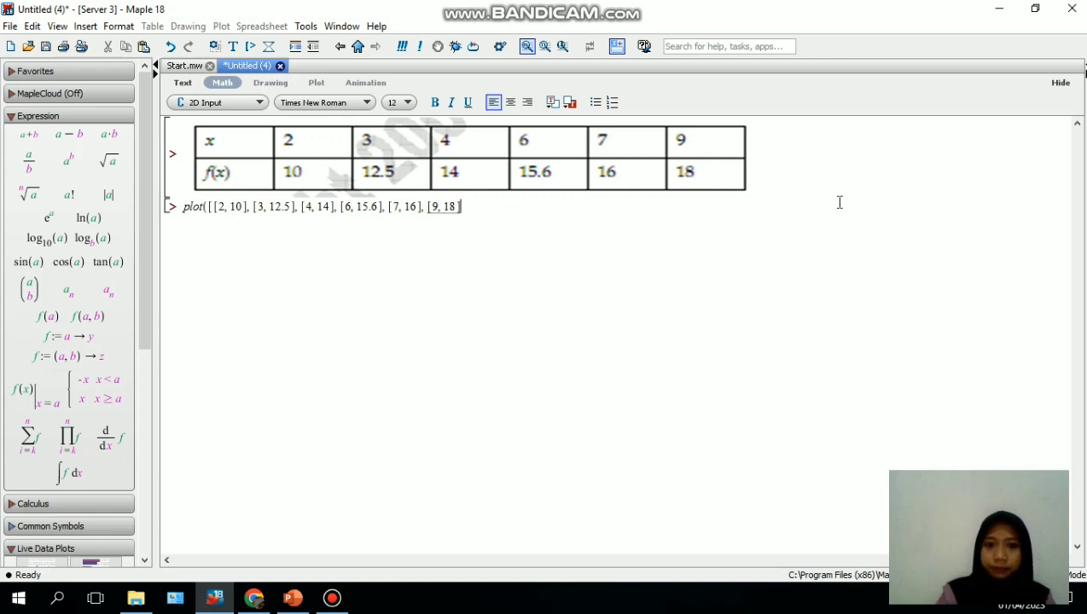
type("])")
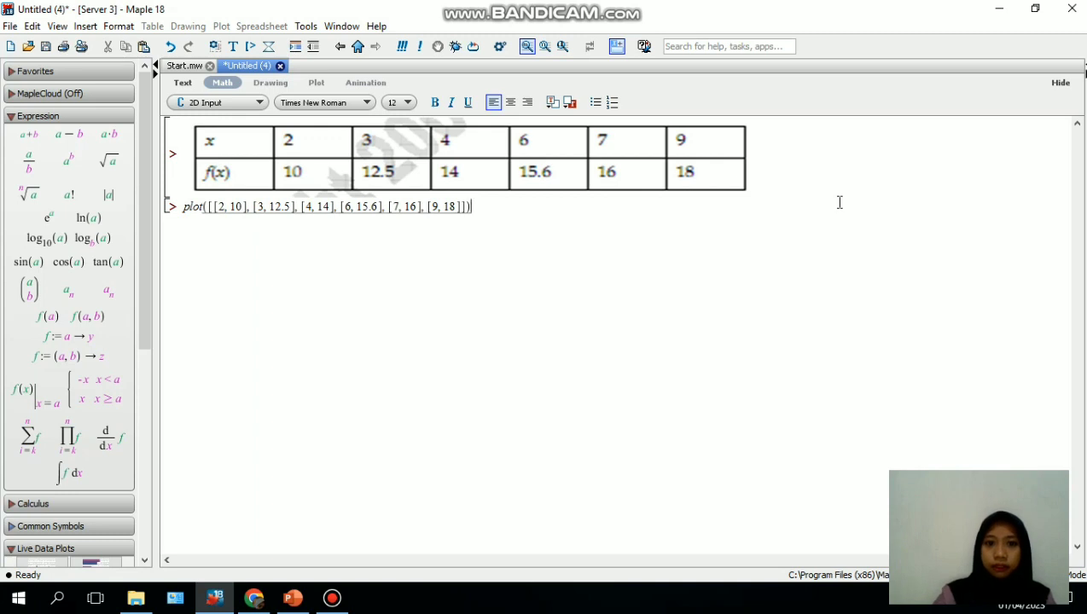
key("Return")
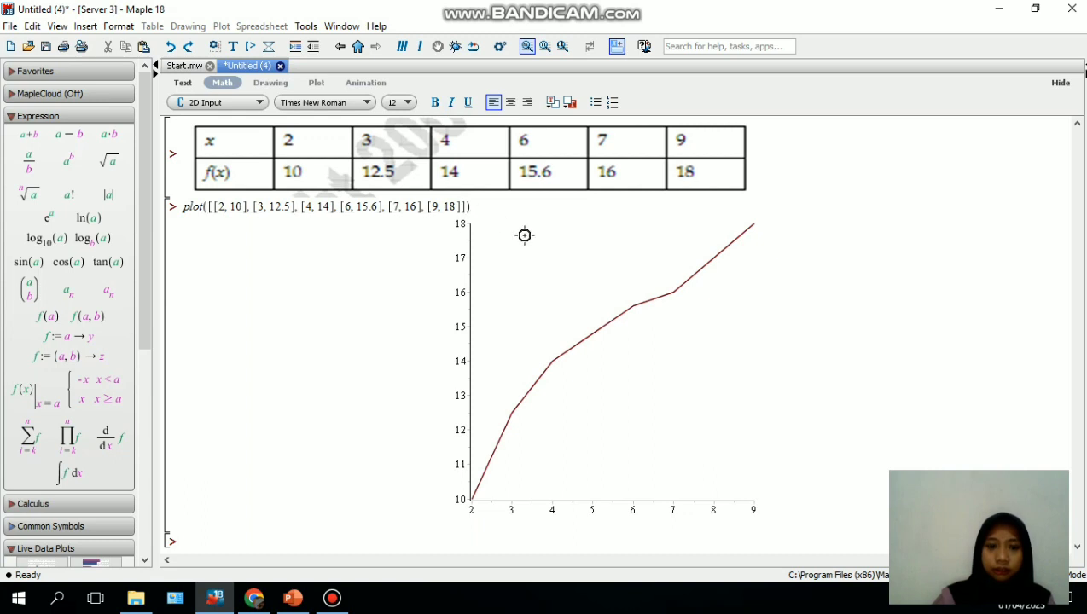
- Add the option style = POINT to the plot command and execute it again
type(", STYLE")
key("BackSpace")
key("BackSpace")
key("BackSpace")
key("BackSpace")
key("BackSpace")
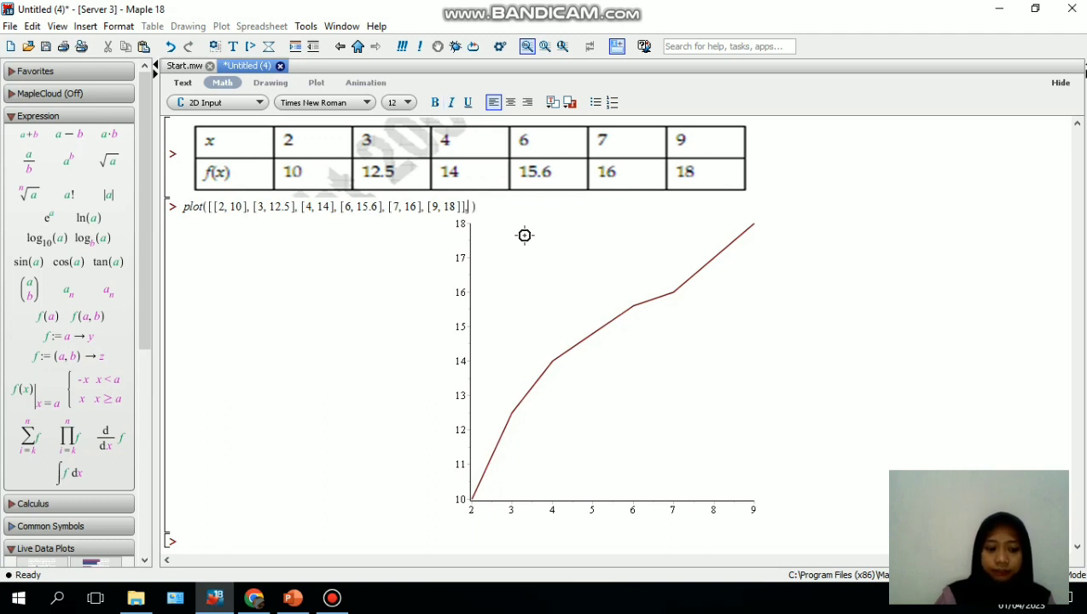
type("st")
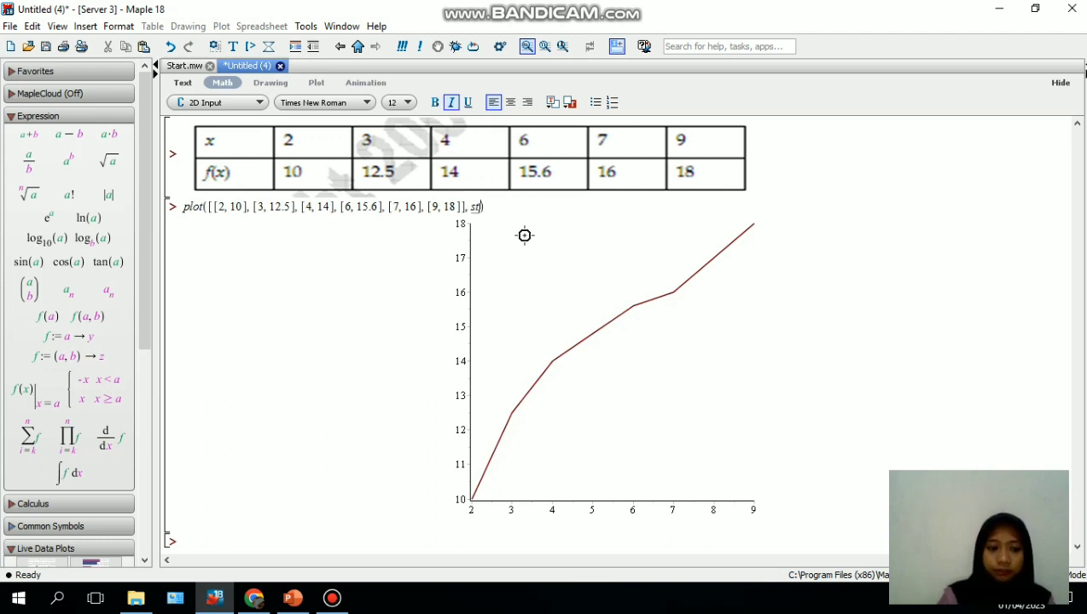
type("yle ")
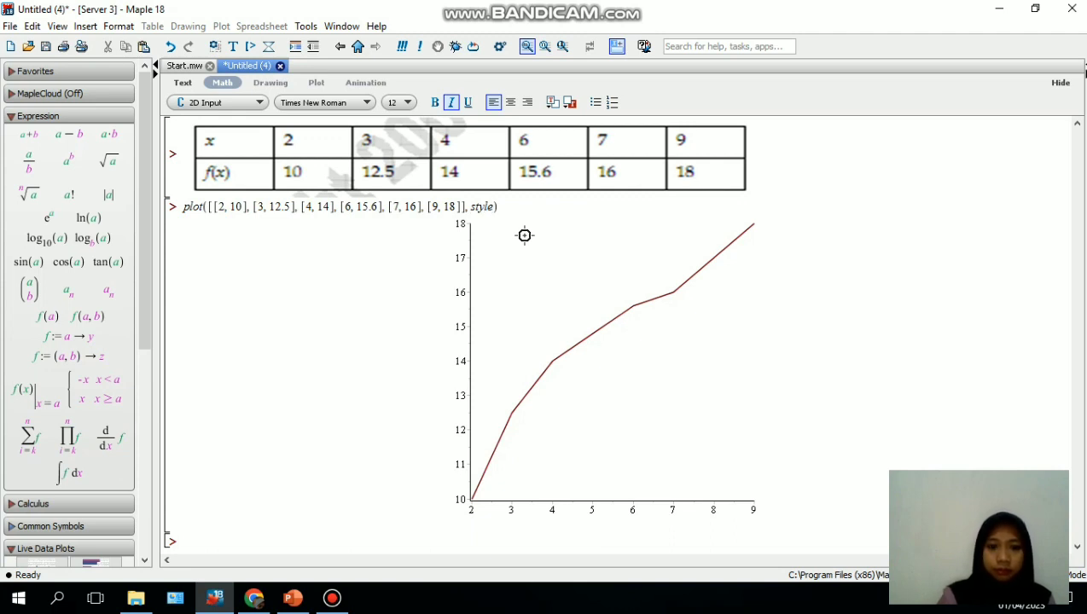
type("= POIN")
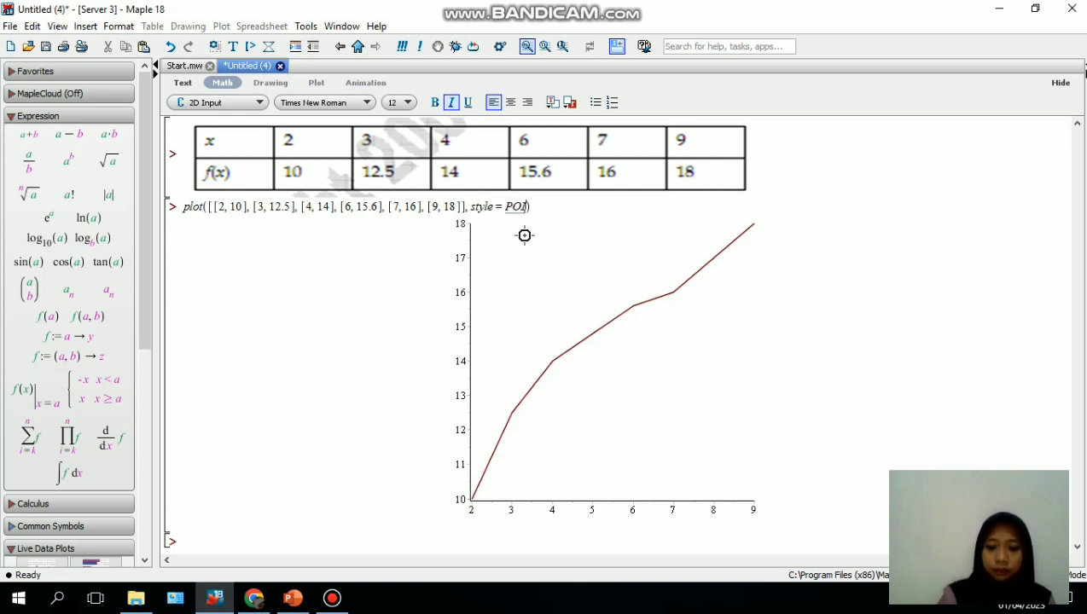
type("T")
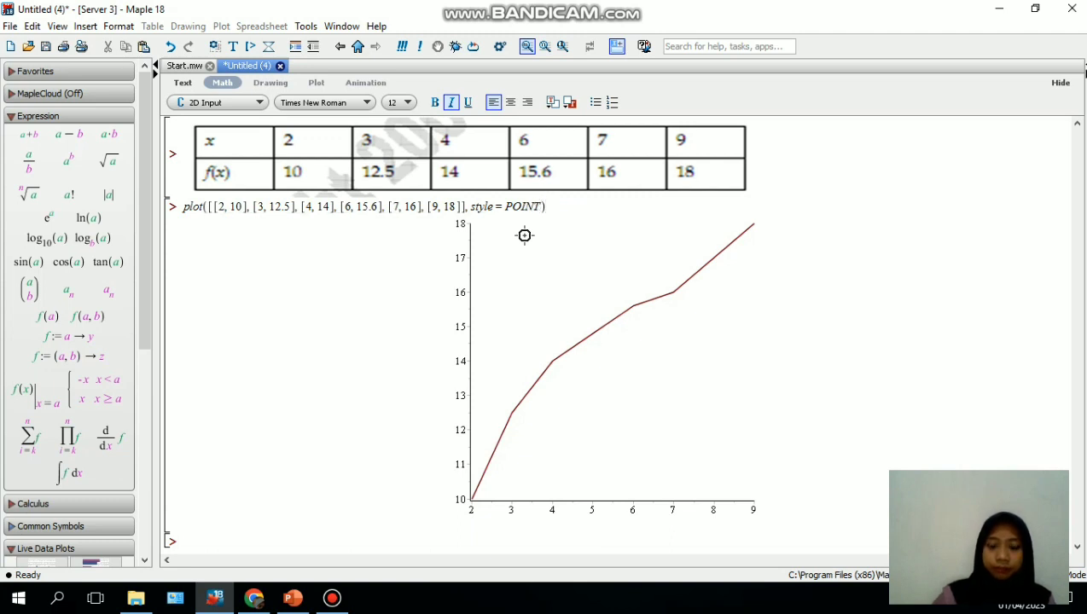
key("Return")
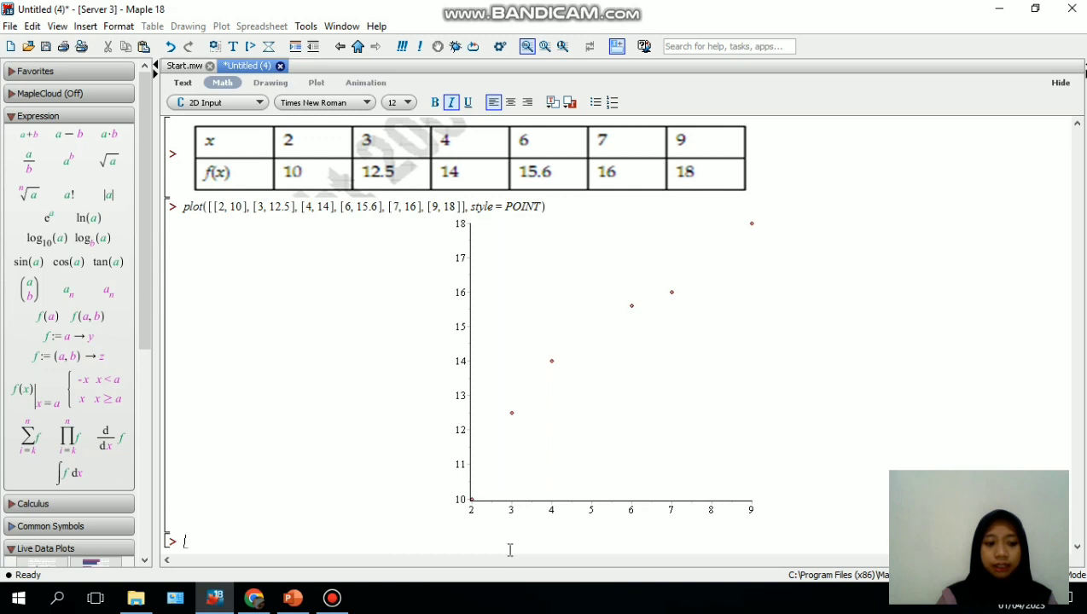
type("PLOT")
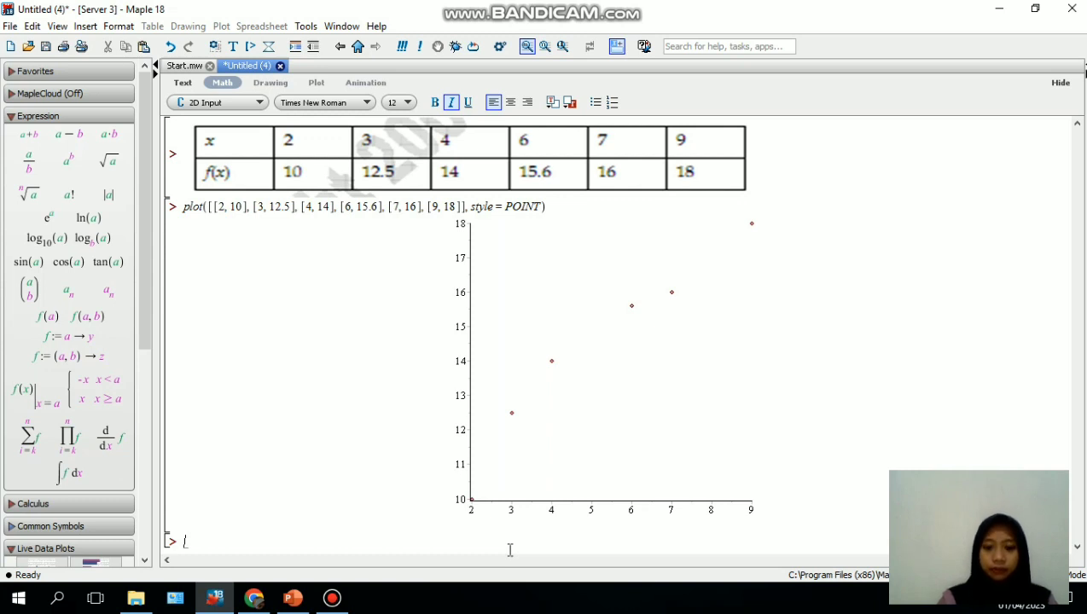
type("3D")
key("BackSpace")
key("BackSpace")
key("BackSpace")
key("BackSpace")
key("BackSpace")
key("BackSpace")
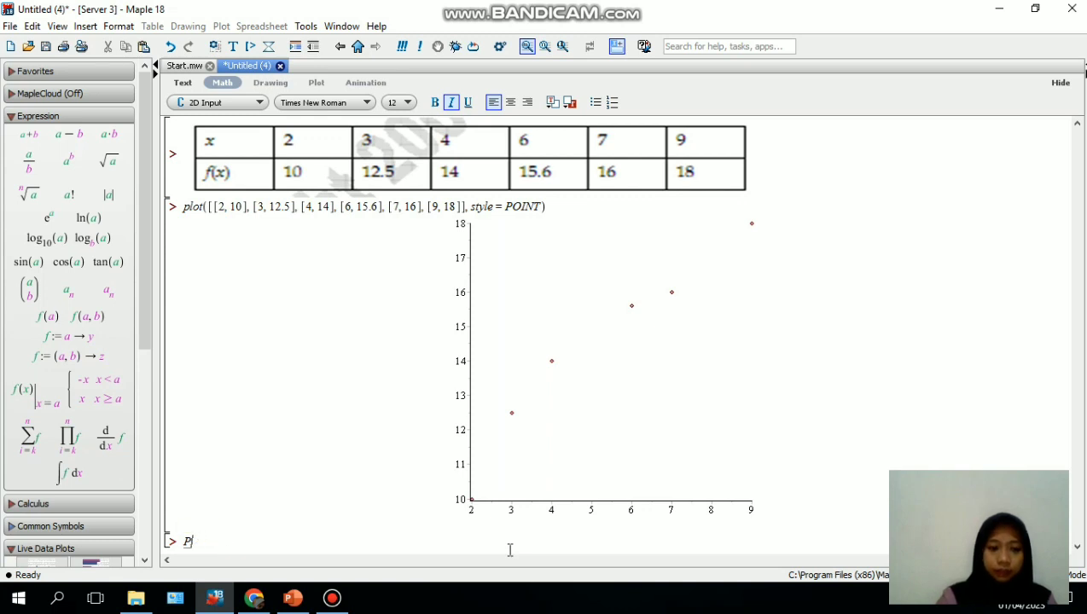
- Enter the general command form plot3d(f(x, y), x = a..b, y = c..d) at the empty prompt and execute it
type("plot3d")
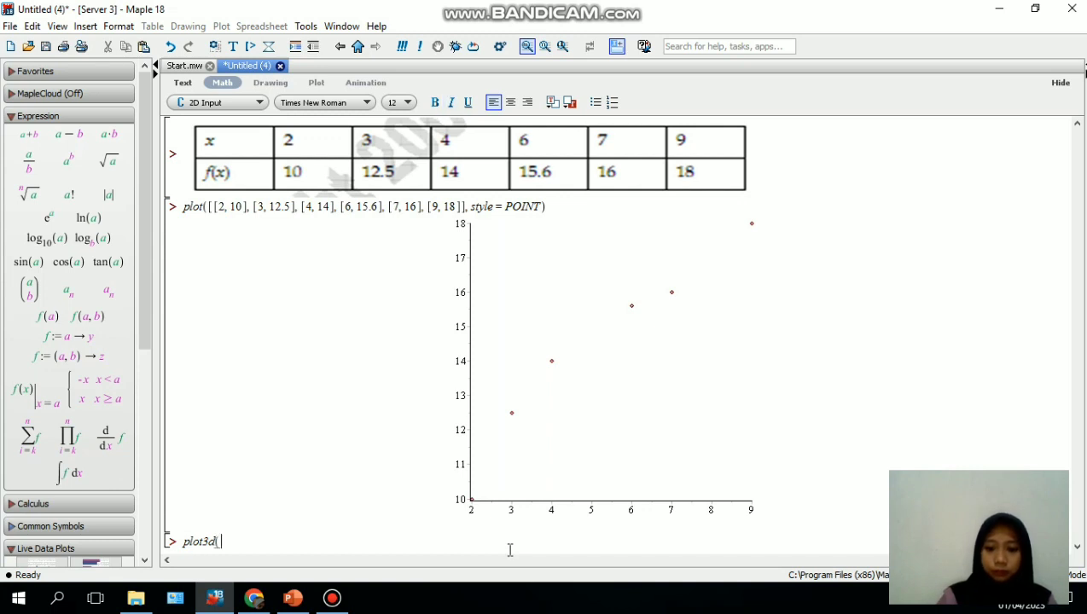
type("(f(x, y)")
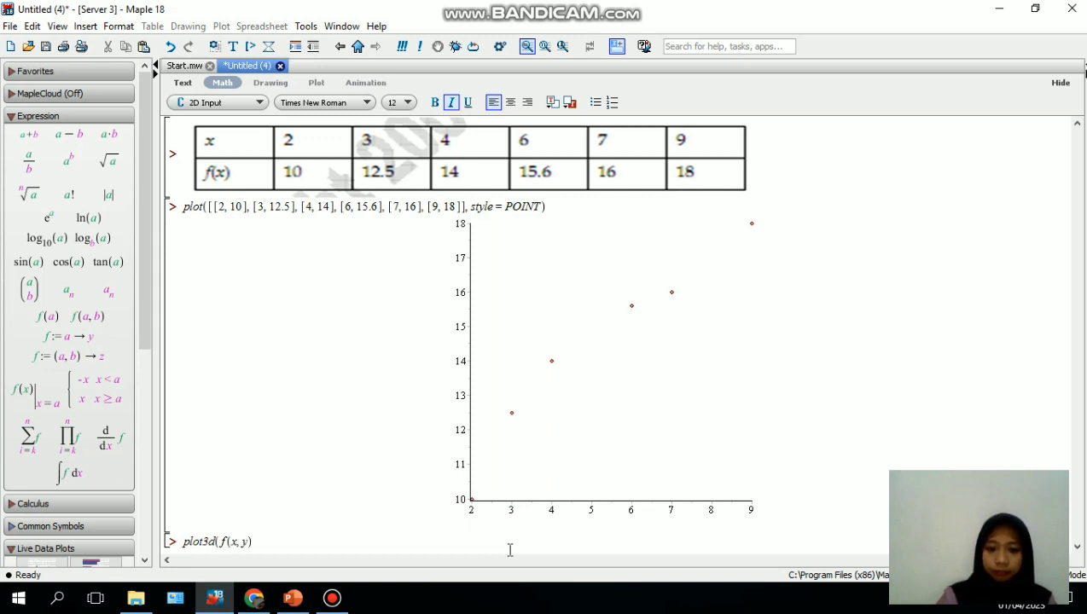
type(", ")
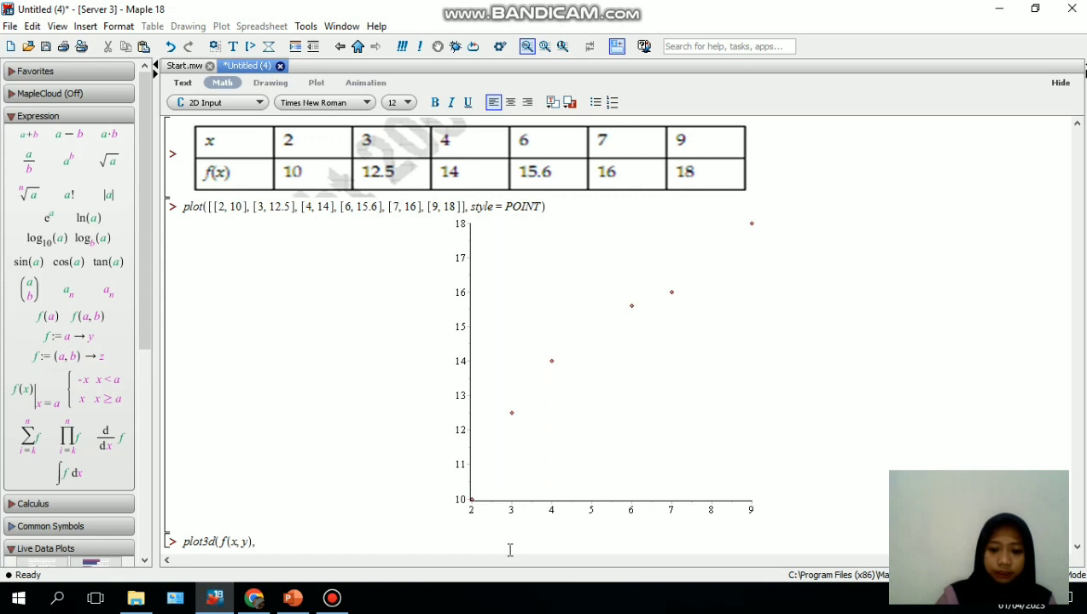
type("x =")
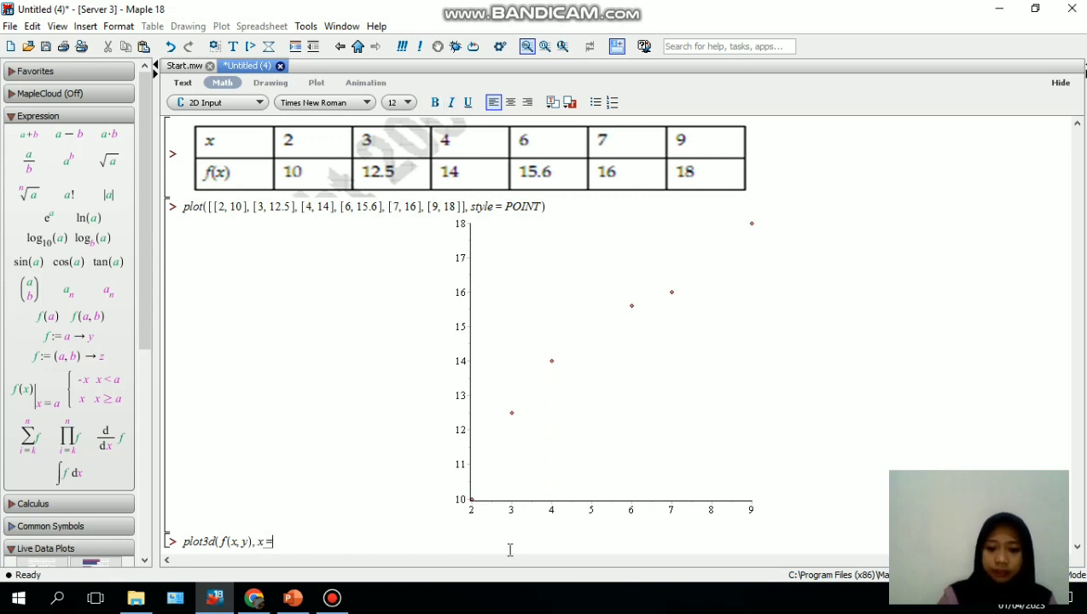
type(" a ..b")
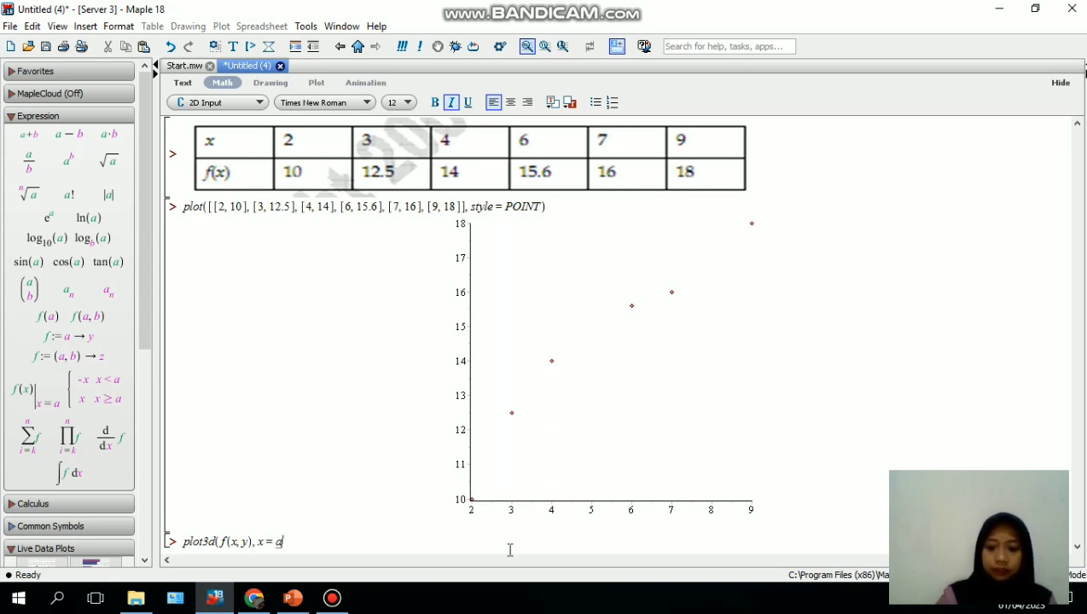
type(", y =")
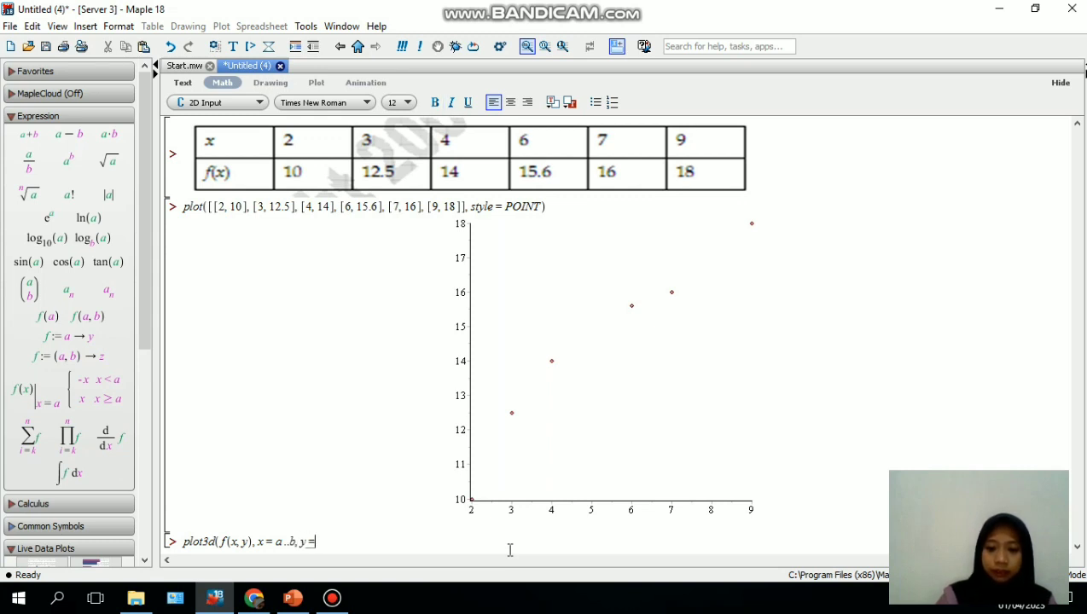
type(" c ..")
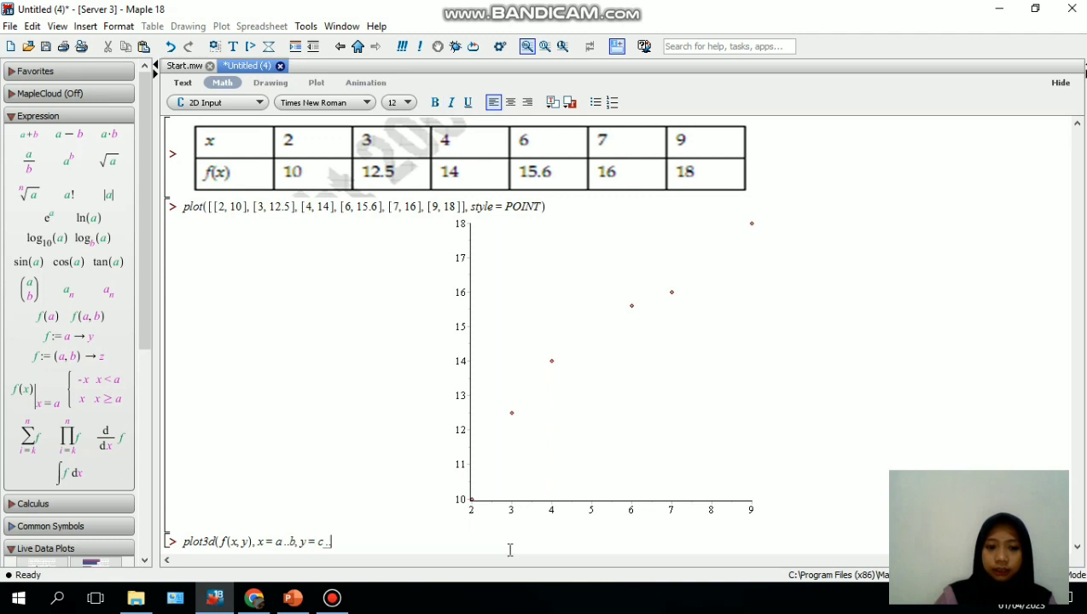
type("d)")
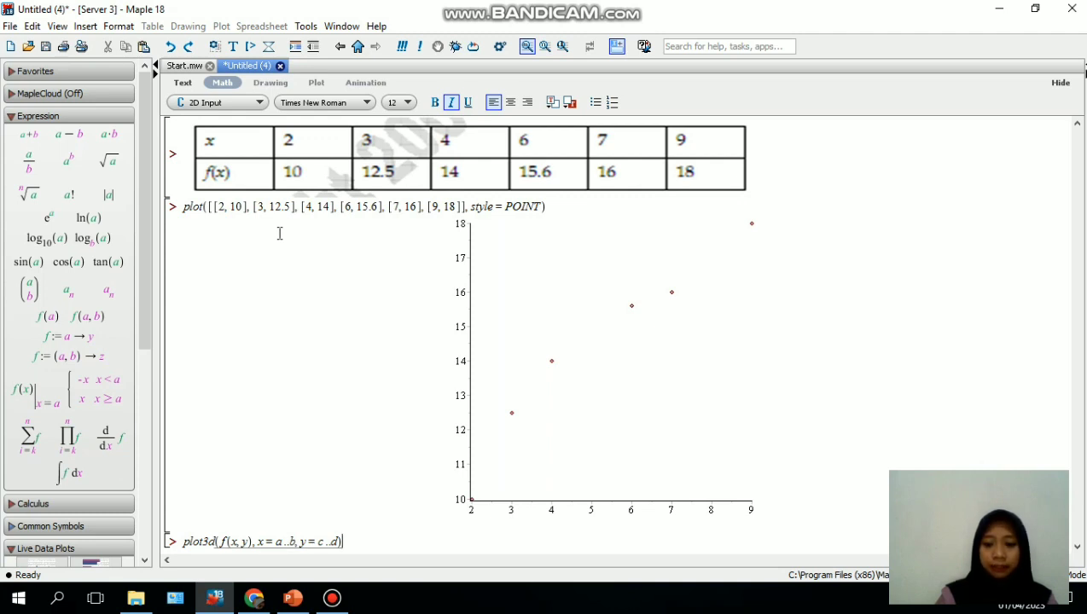
key("Return")
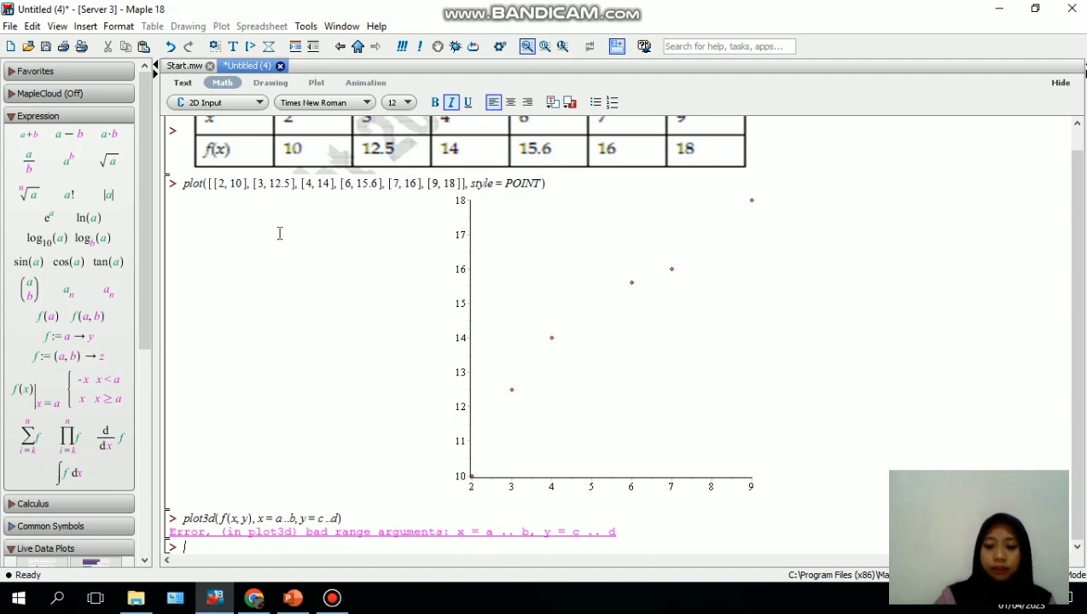
- Begin a plot3d command at the new prompt with the function sin(x)·cos(y) as its first argument
type("plot")
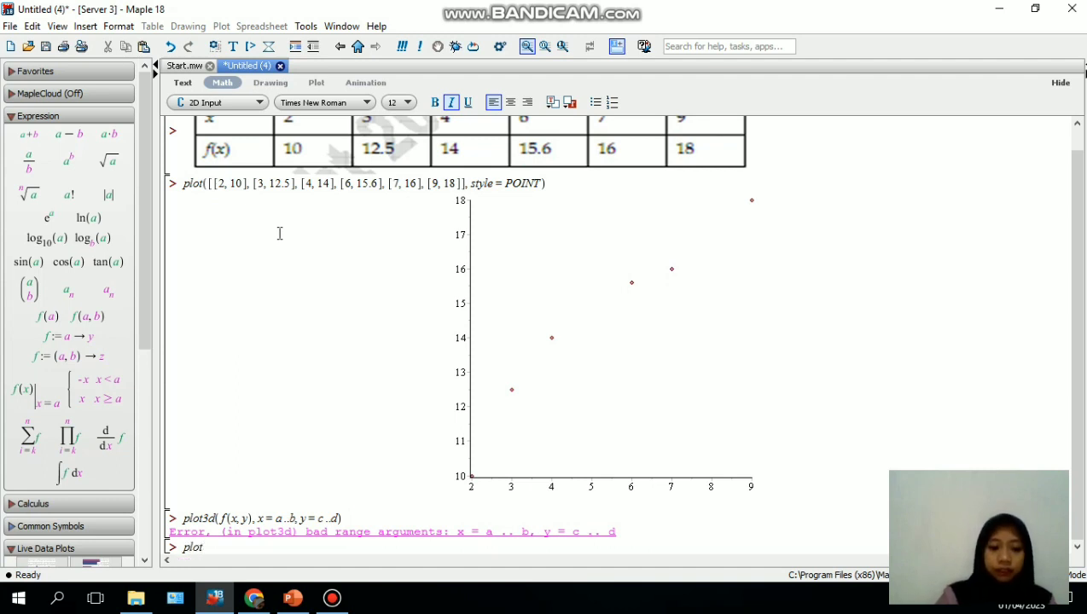
type("3d")
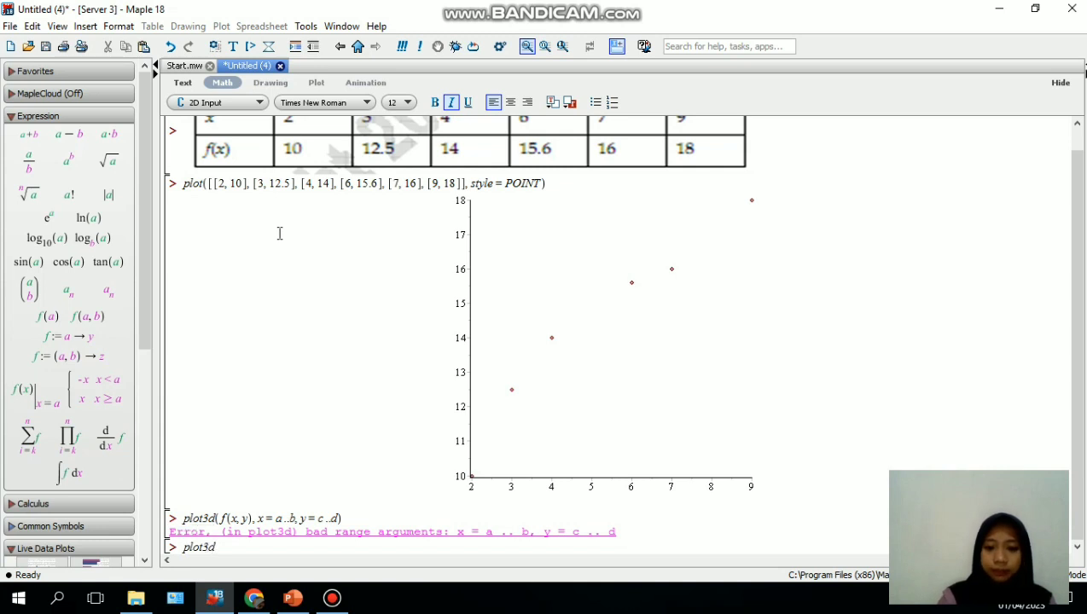
type("(s")
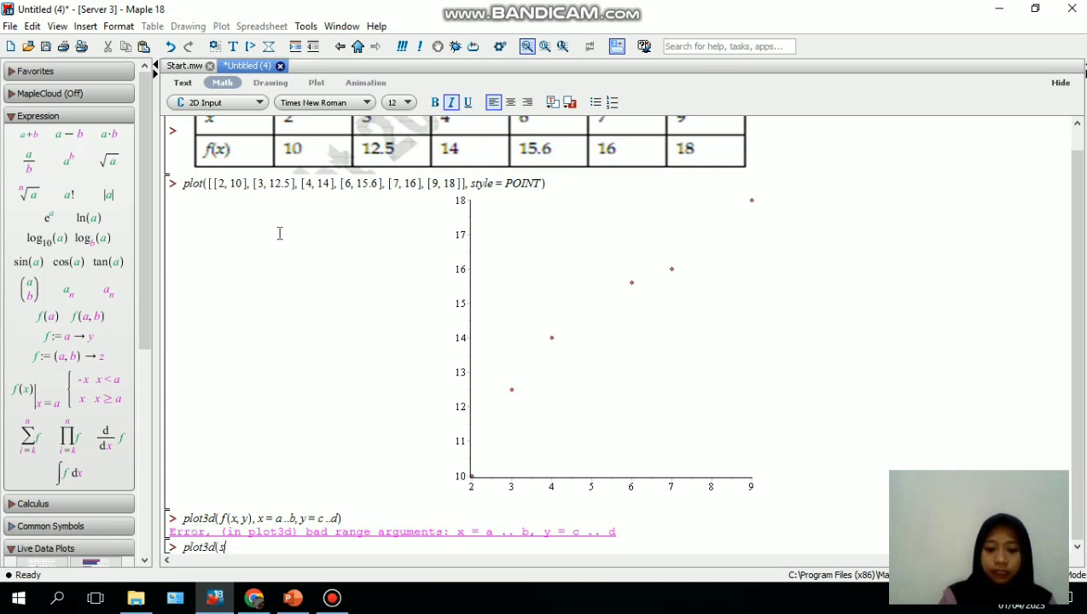
type("in(x)")
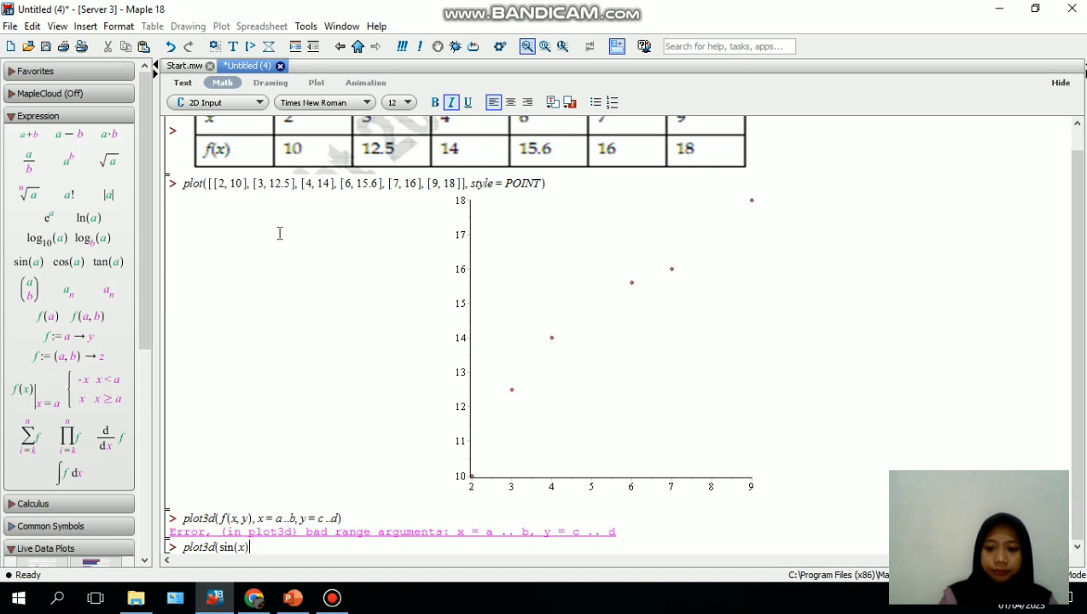
type(",")
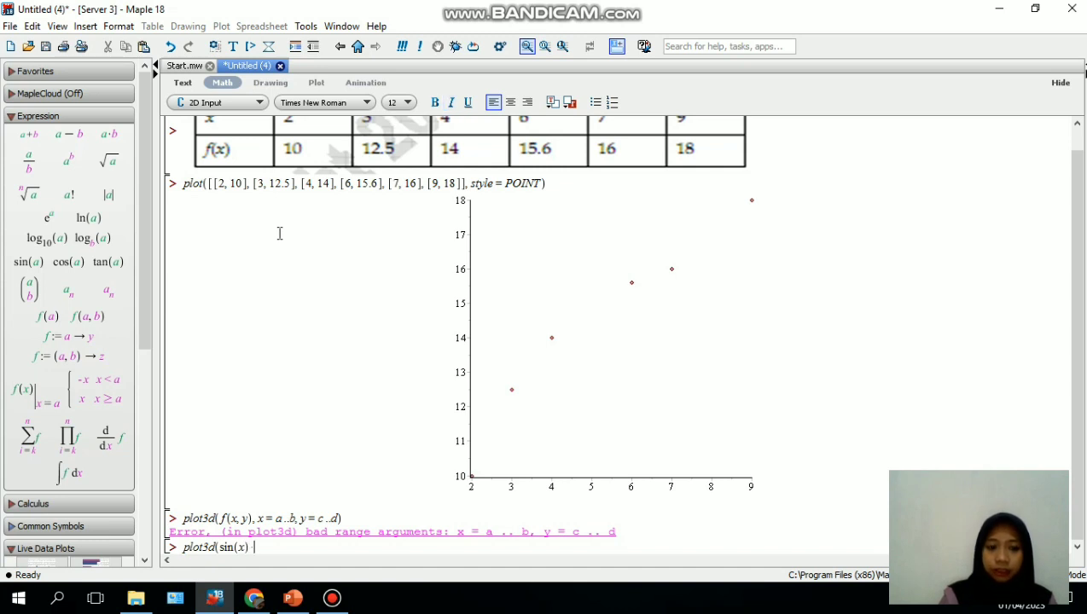
type("cos")
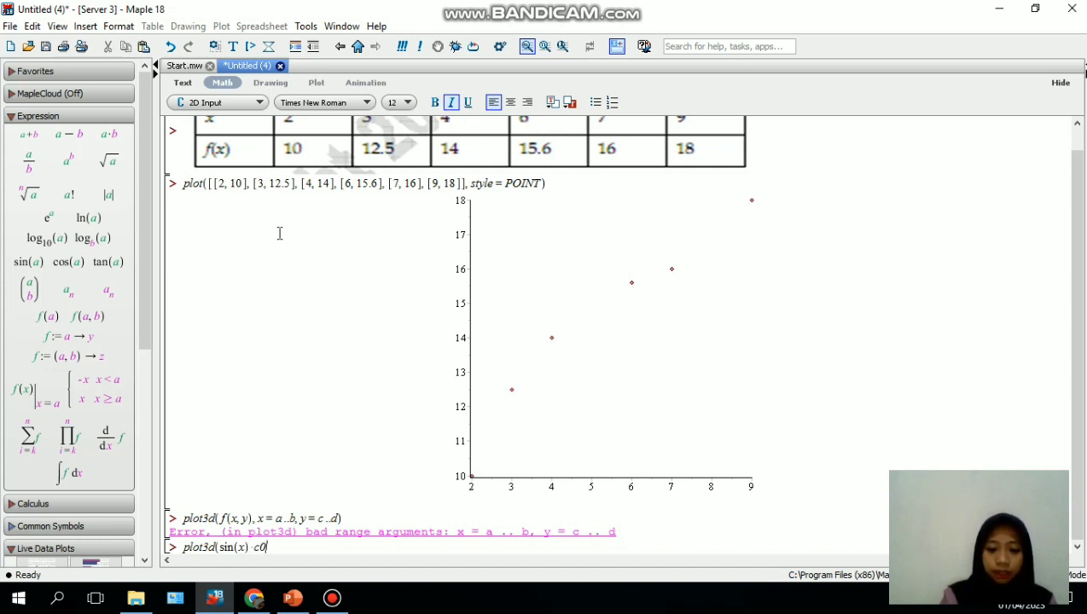
key("BackSpace")
key("BackSpace")
key("BackSpace")
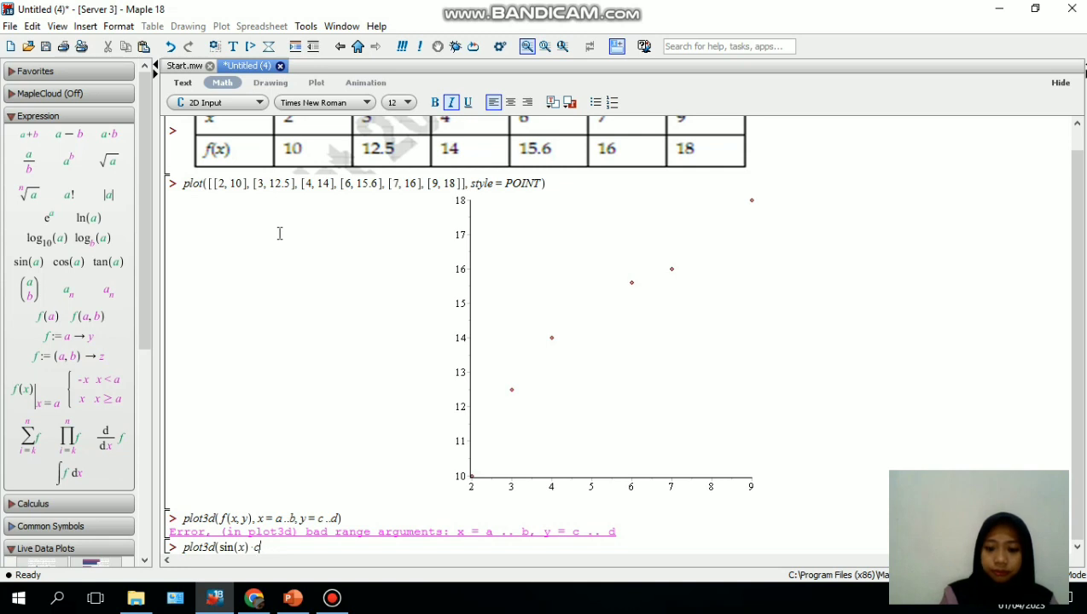
type("cos")
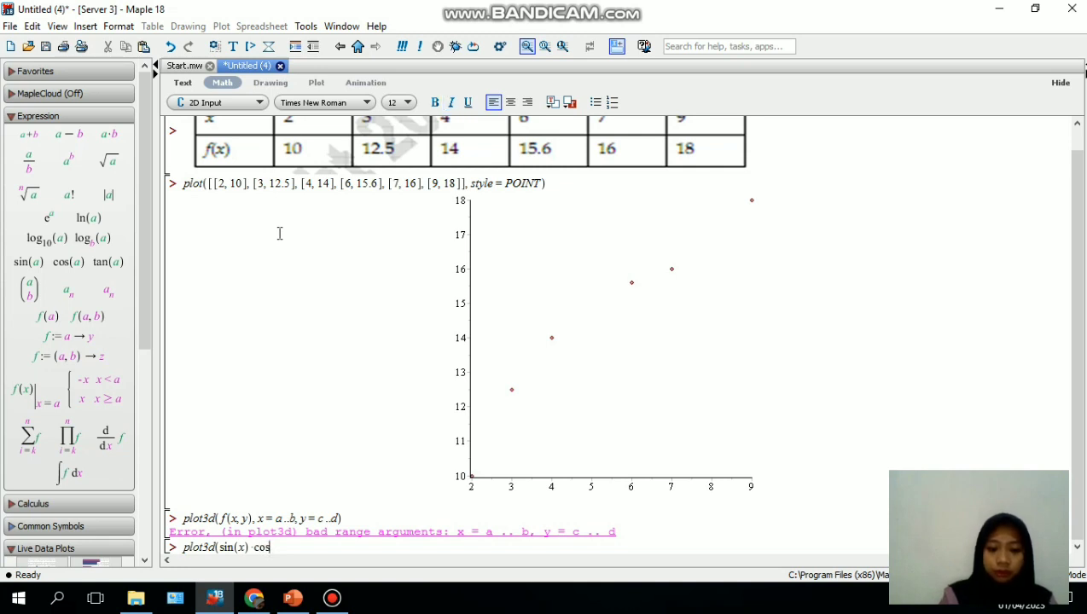
type("(y),")
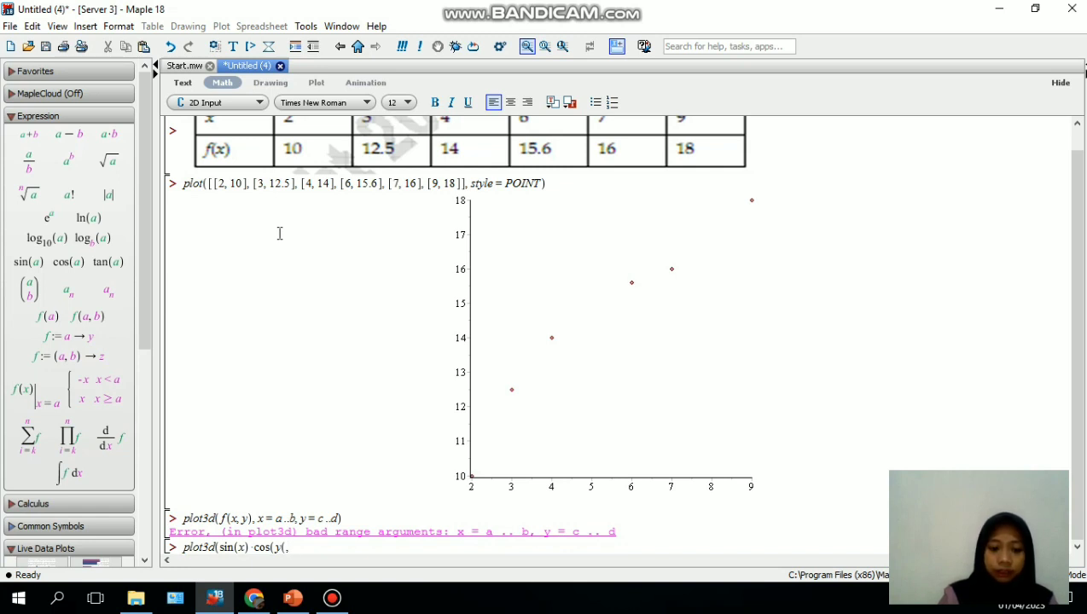
key("BackSpace")
key("BackSpace")
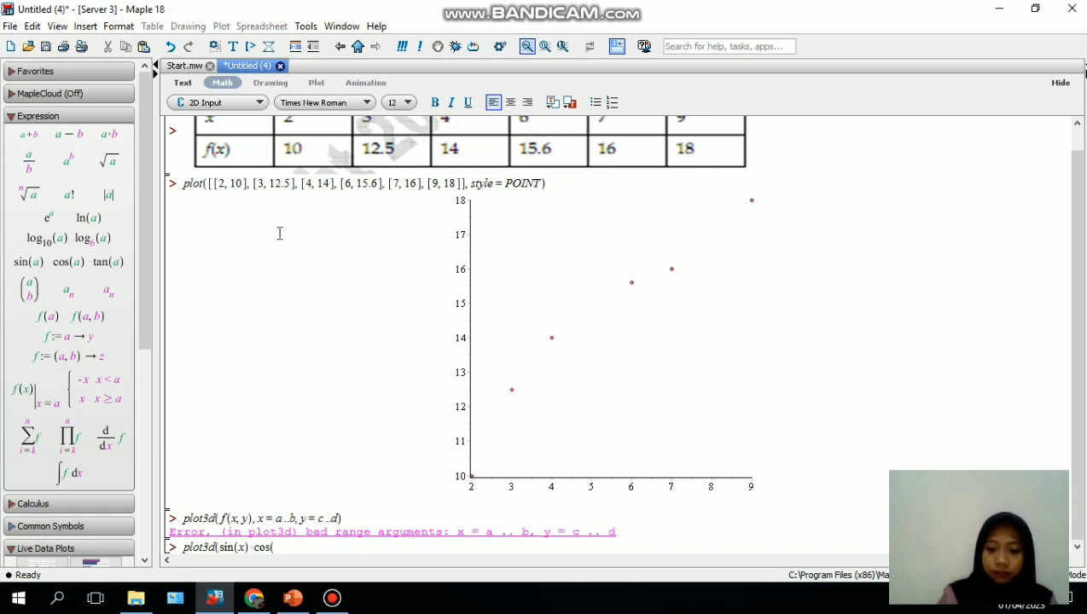
type("y), ")
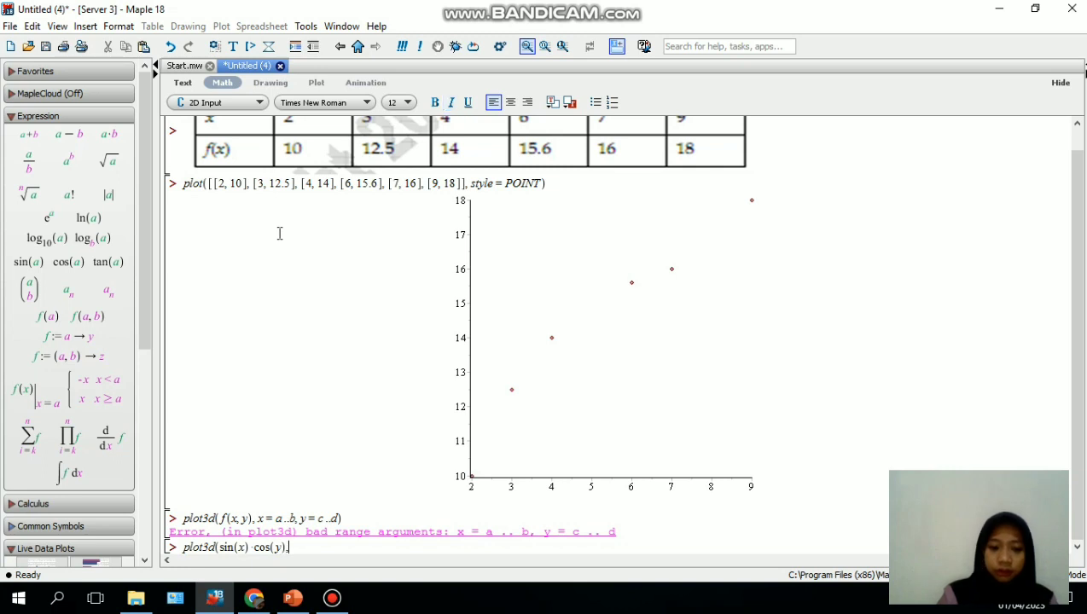
- Complete the plot3d command with the ranges x = 0..5 and y = -2..4 and execute it
type("x")
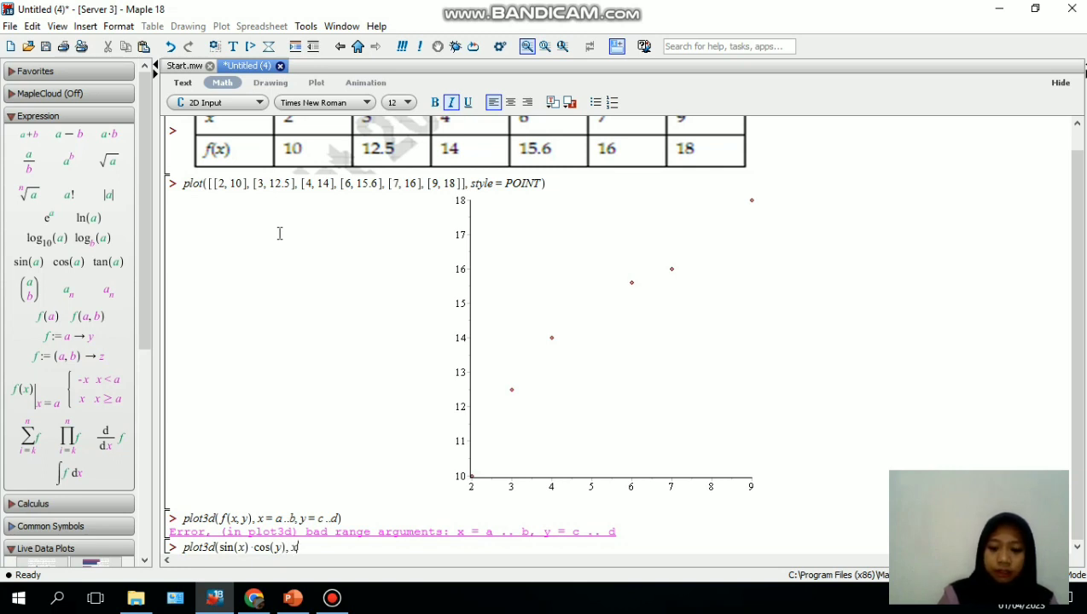
type(" = 0, 5")
key("BackSpace")
key("BackSpace")
type("..")
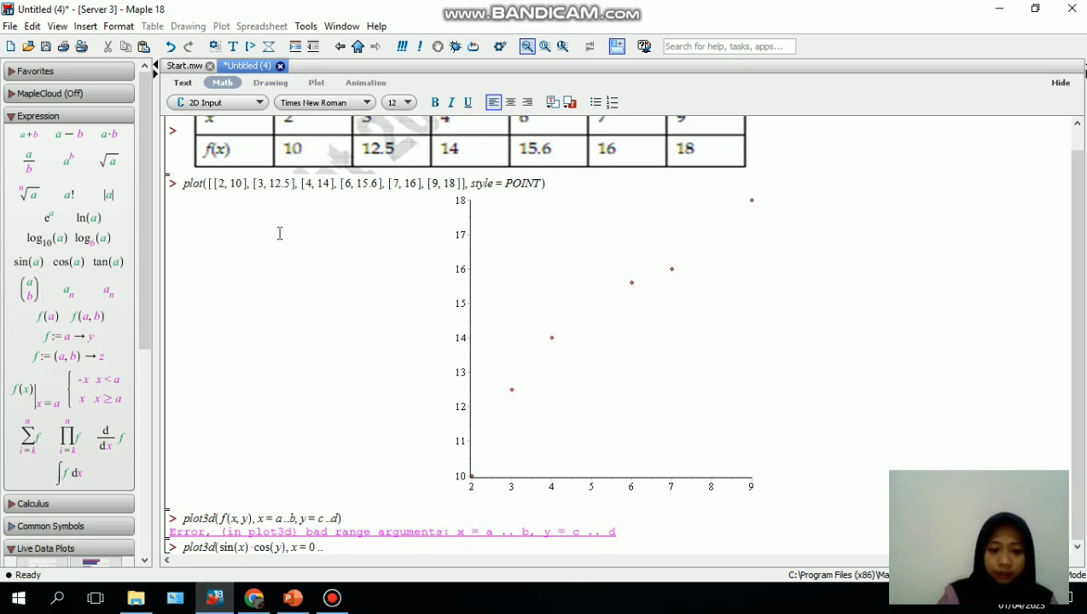
type("5, y = ")
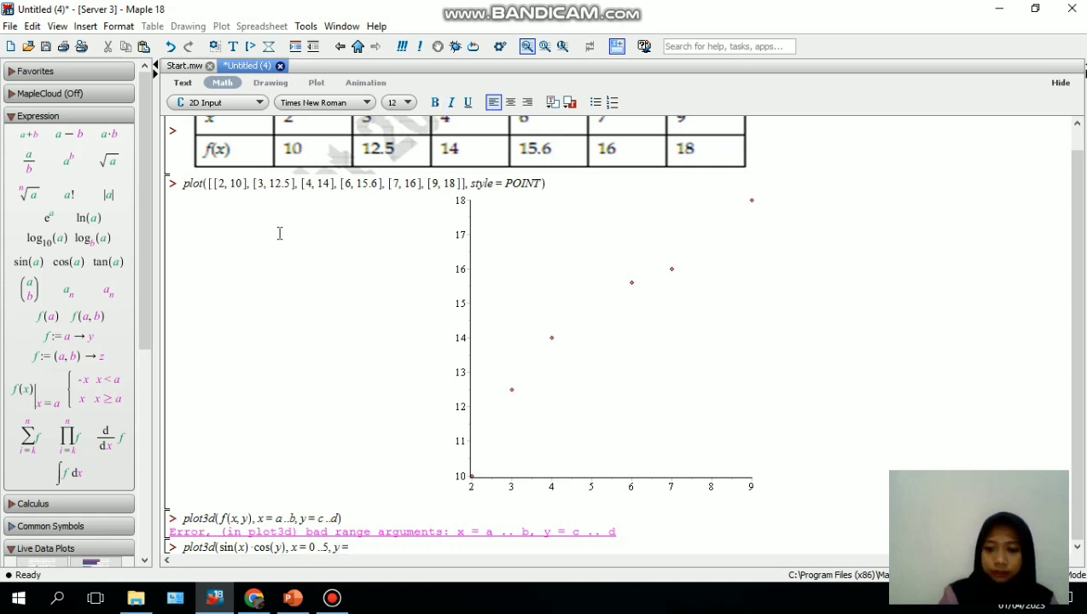
type("-2 ")
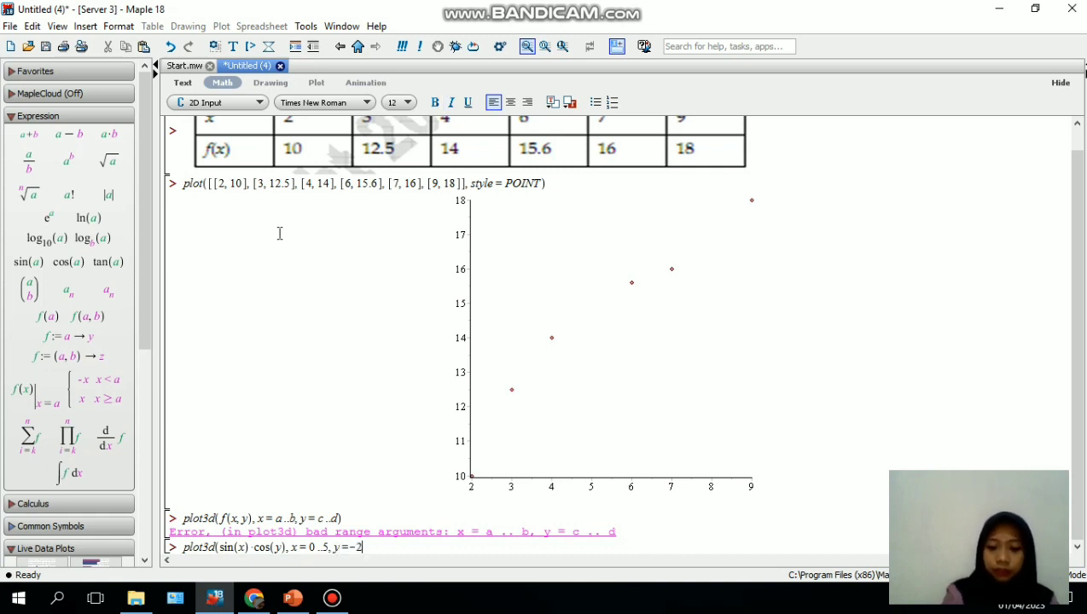
type("..")
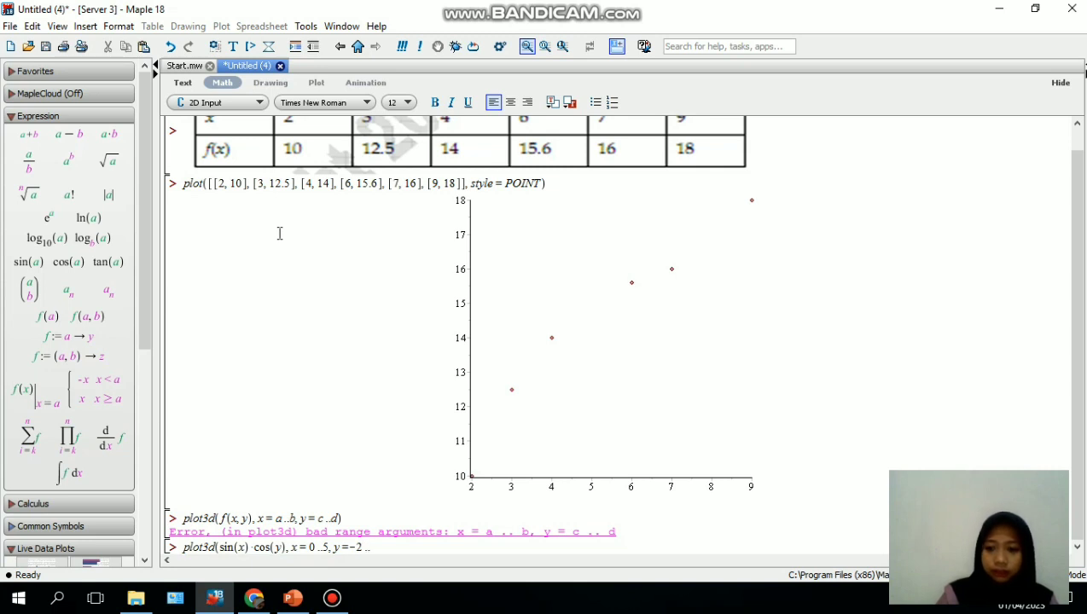
type("4)")
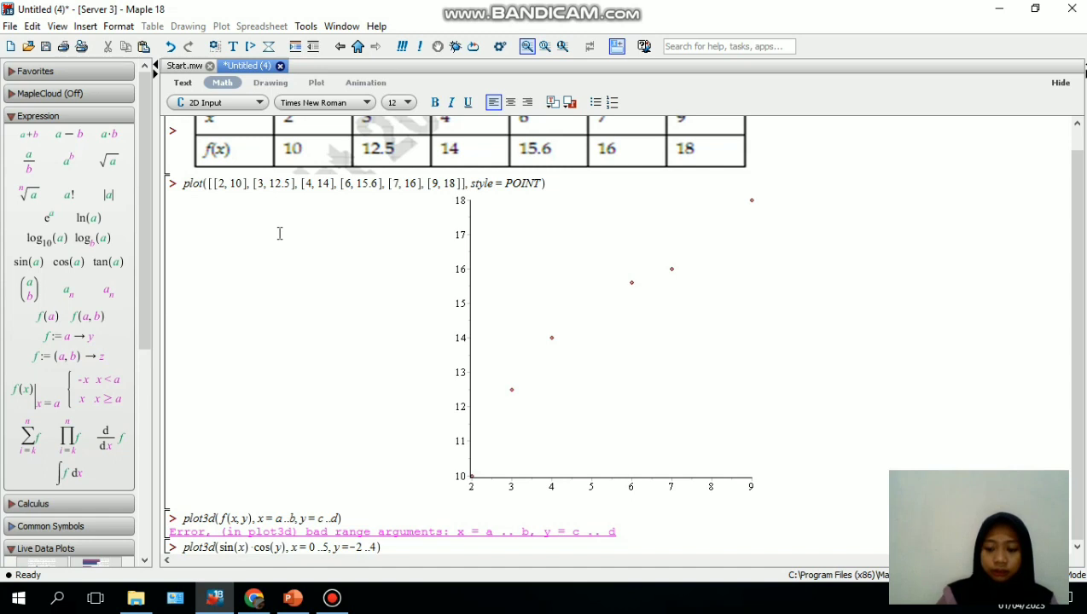
key("Return")
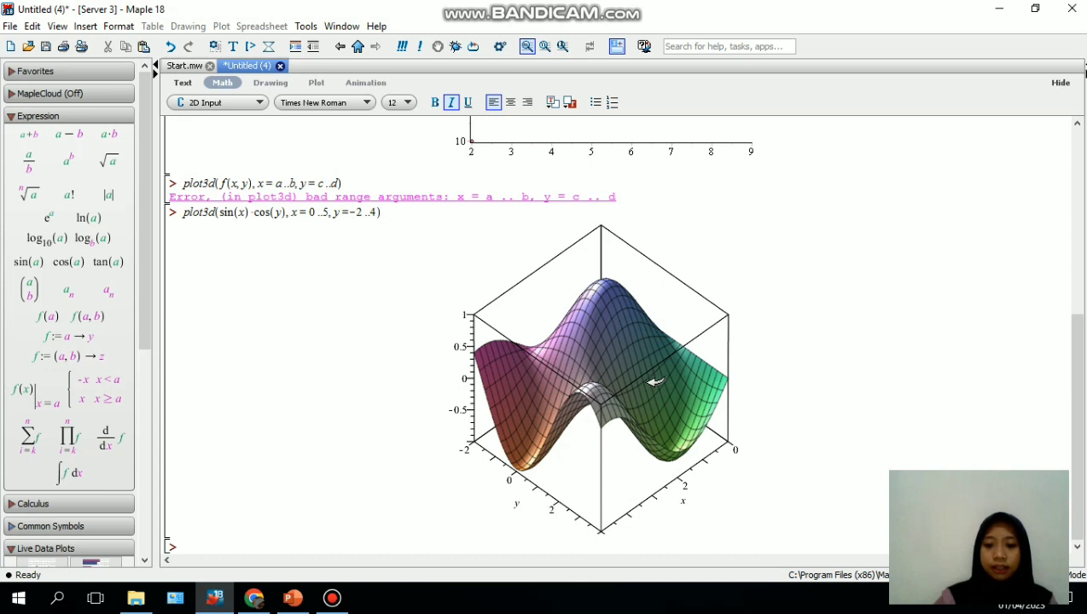
- Change the surface plot's axes to Framed and rotate the plot to orientation angles of about -140, 46 and -81
left_click(636, 435)
left_click_drag(638, 435, 962, 456)
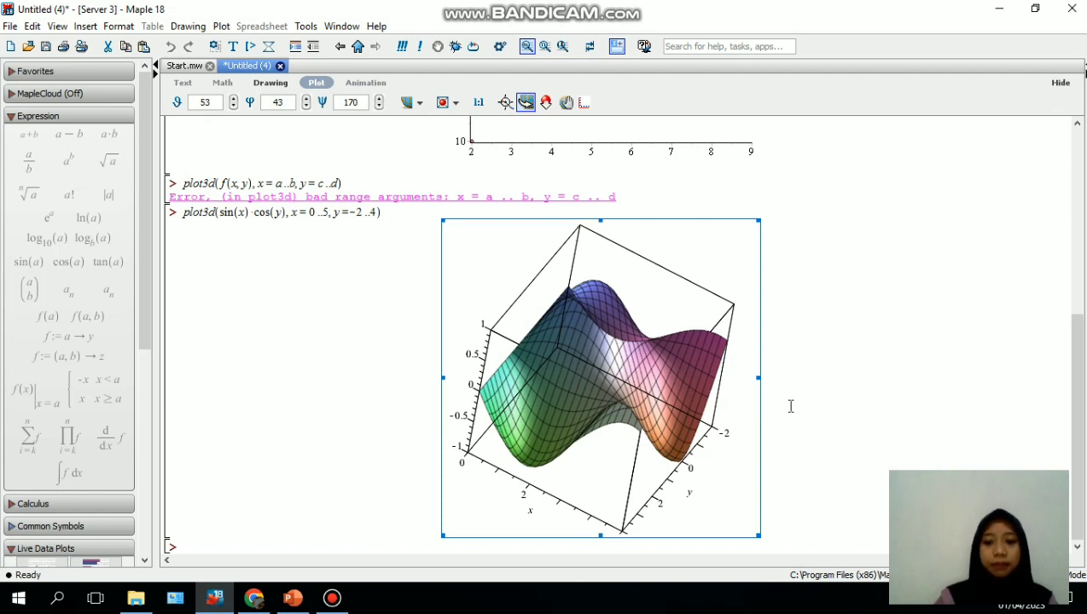
right_click(683, 414)
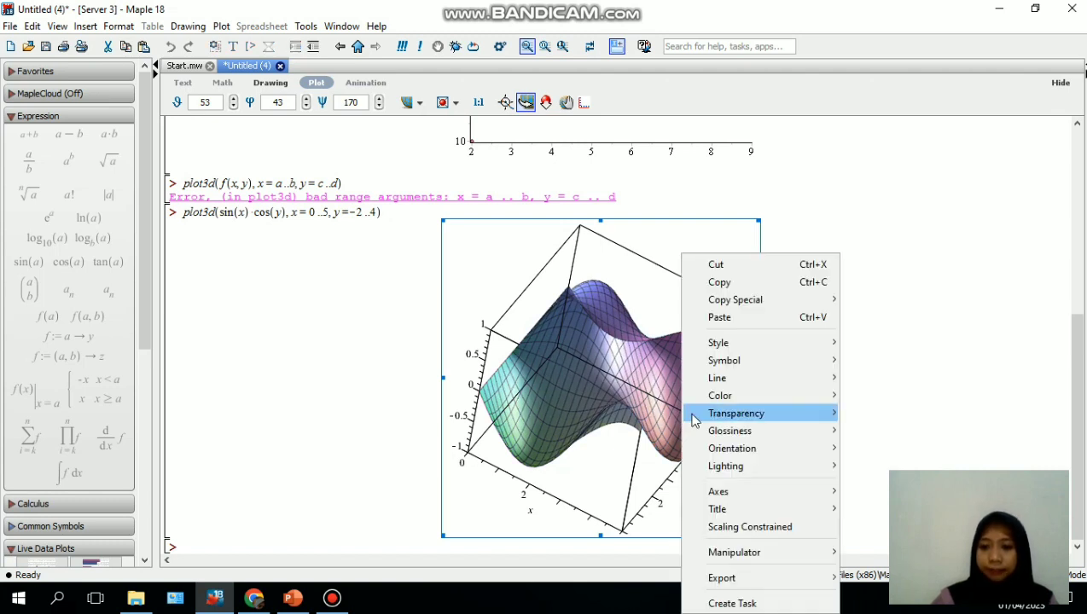
mouse_move(701, 422)
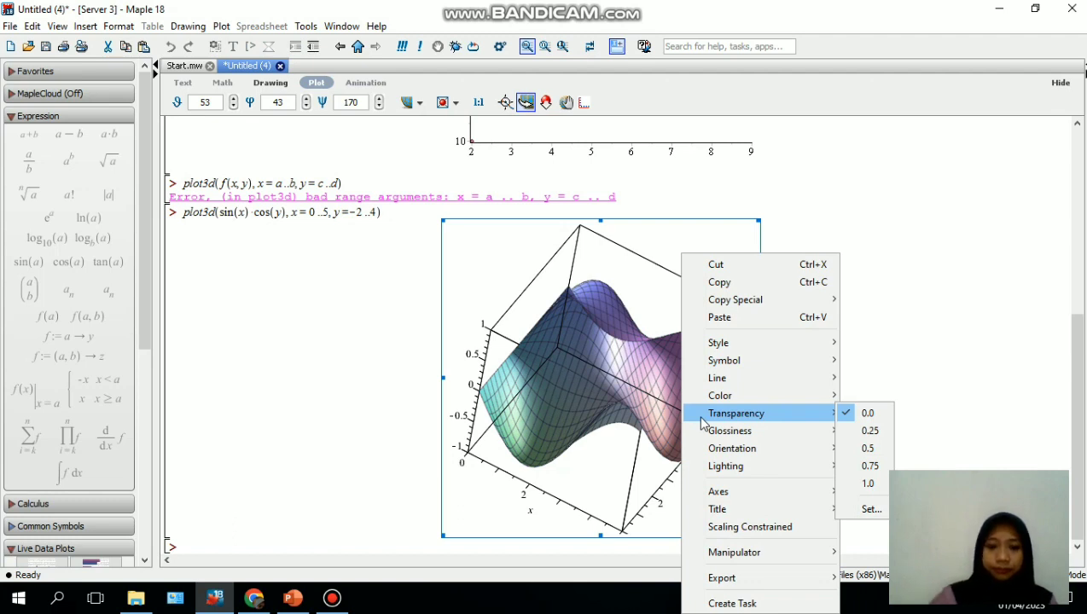
mouse_move(752, 499)
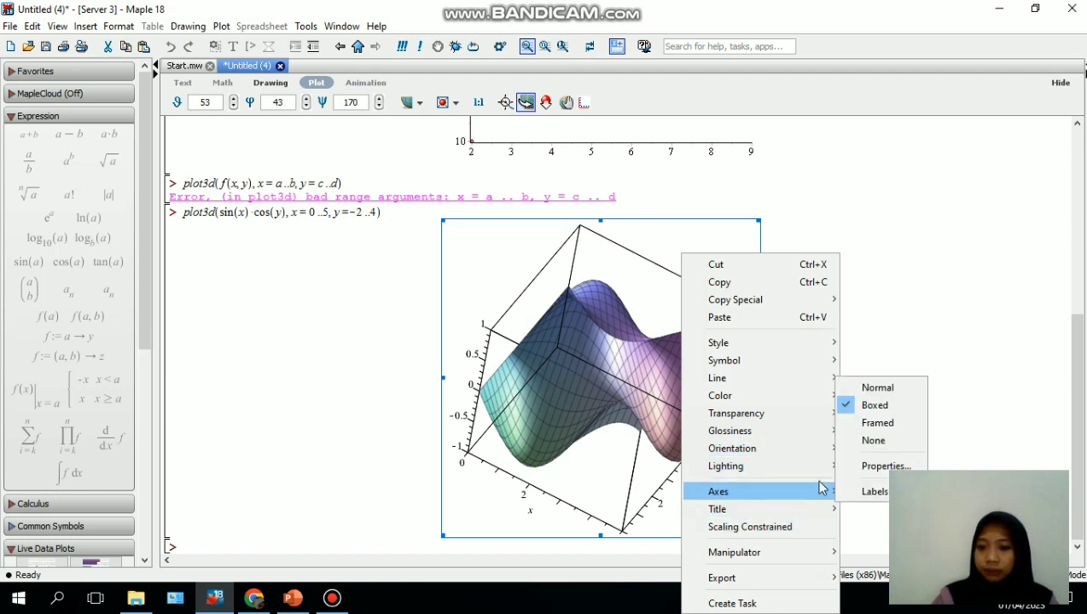
left_click(905, 430)
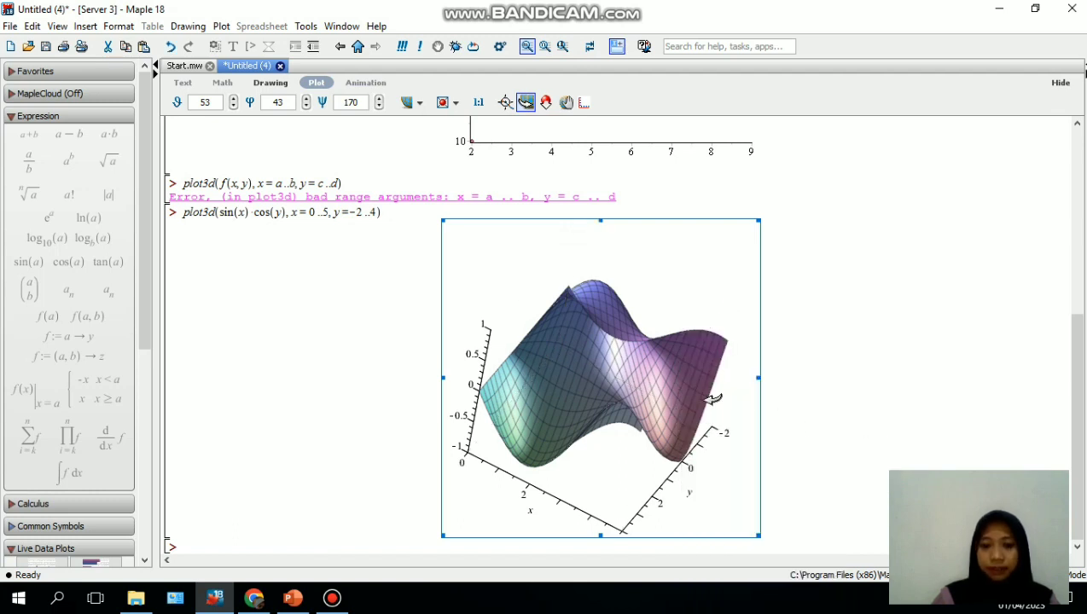
left_click_drag(710, 398, 705, 530)
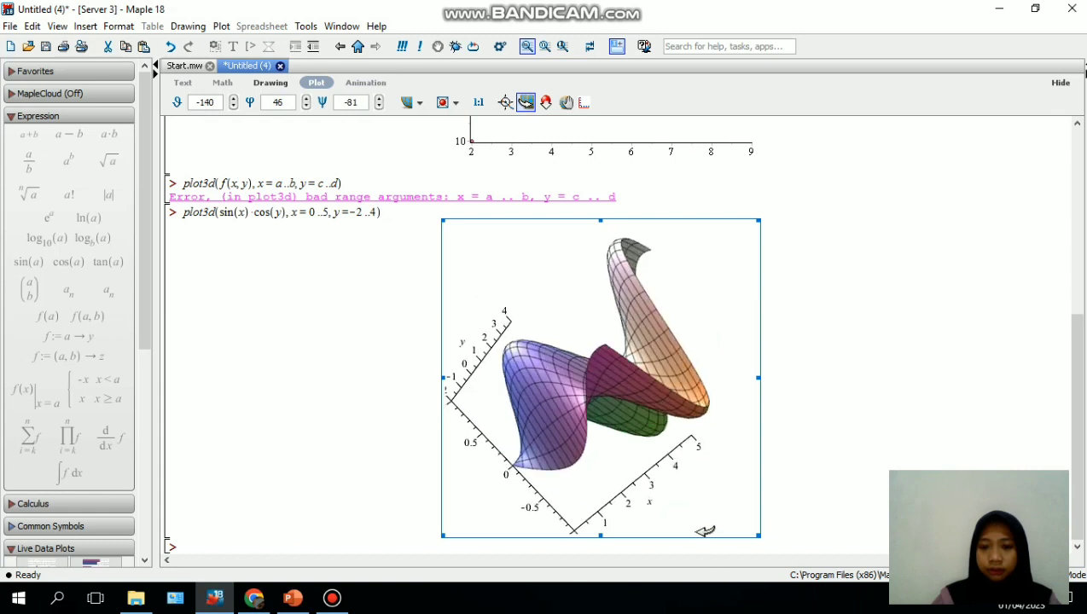
- Begin a general plot3d command at the empty prompt with the function list [f(x, y), g(x, y)] as its first argument
left_click(673, 551)
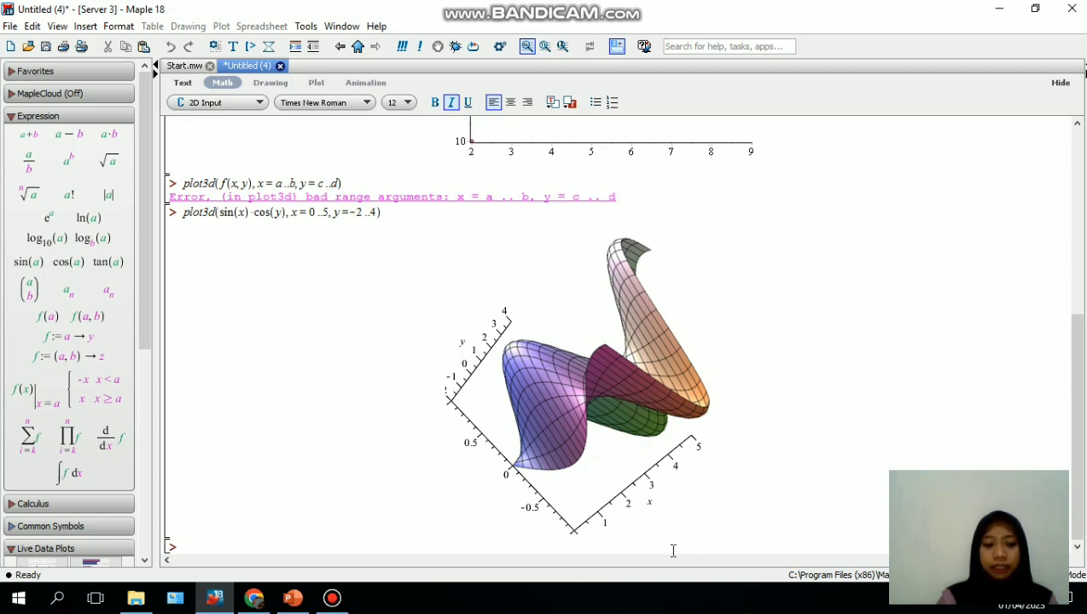
type("plot3d(")
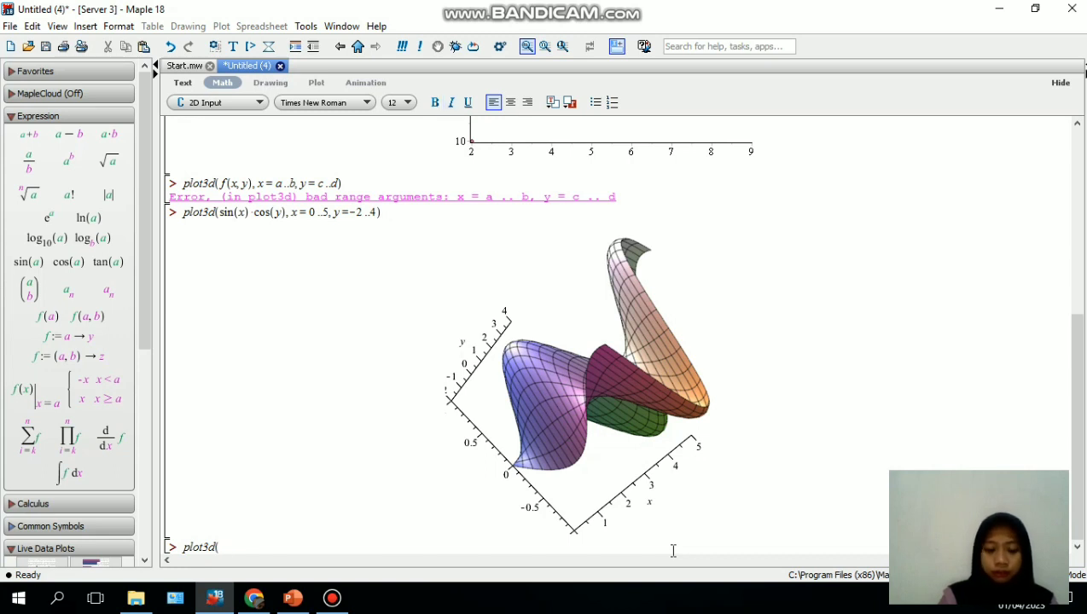
type("[f(")
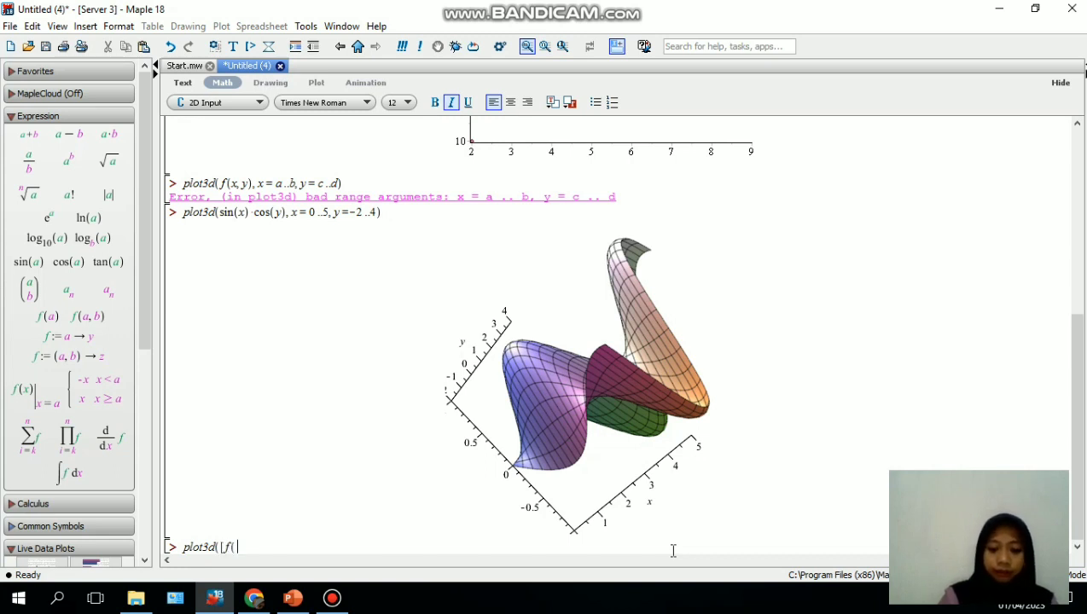
type("x,y")
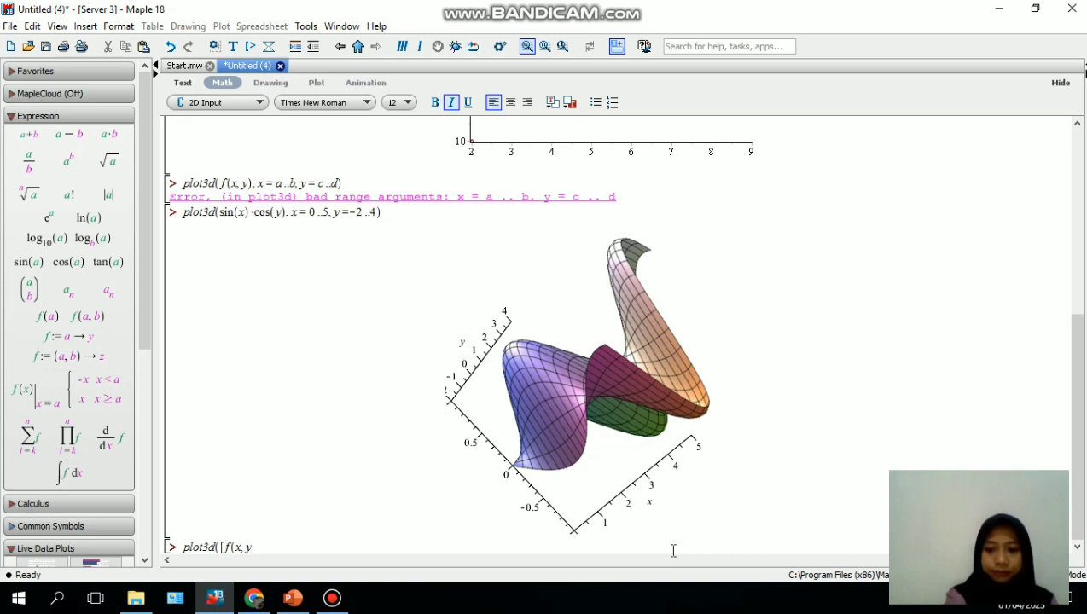
type(")")
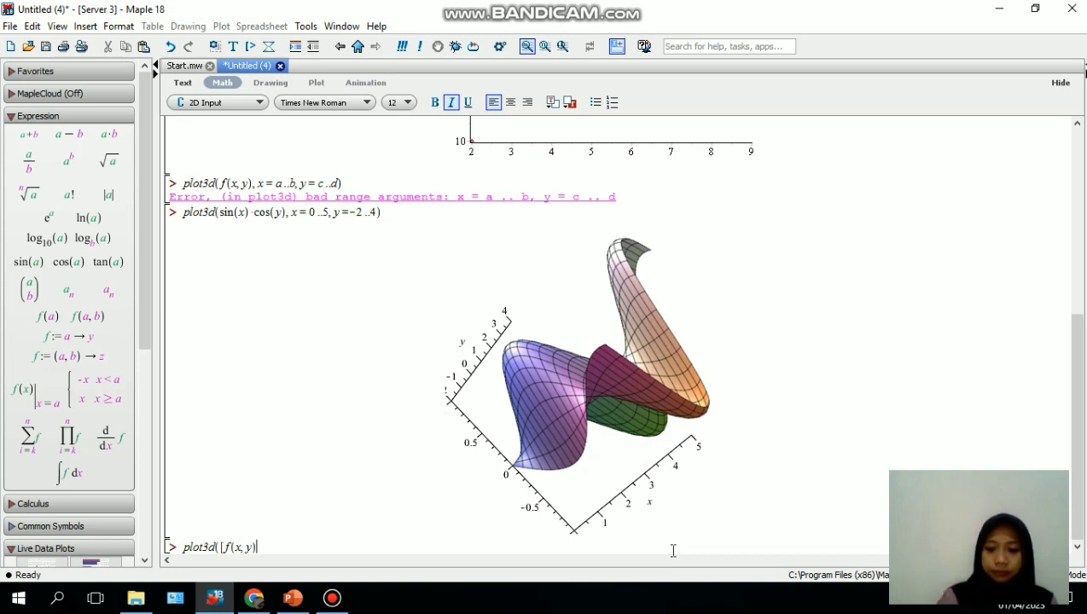
type(", g(")
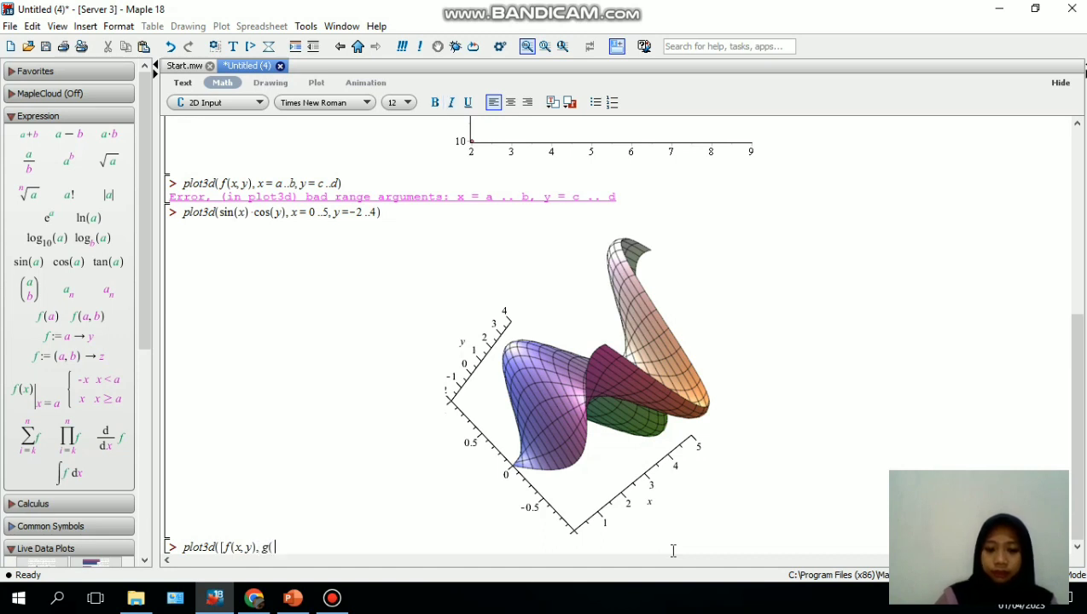
type("x,y")
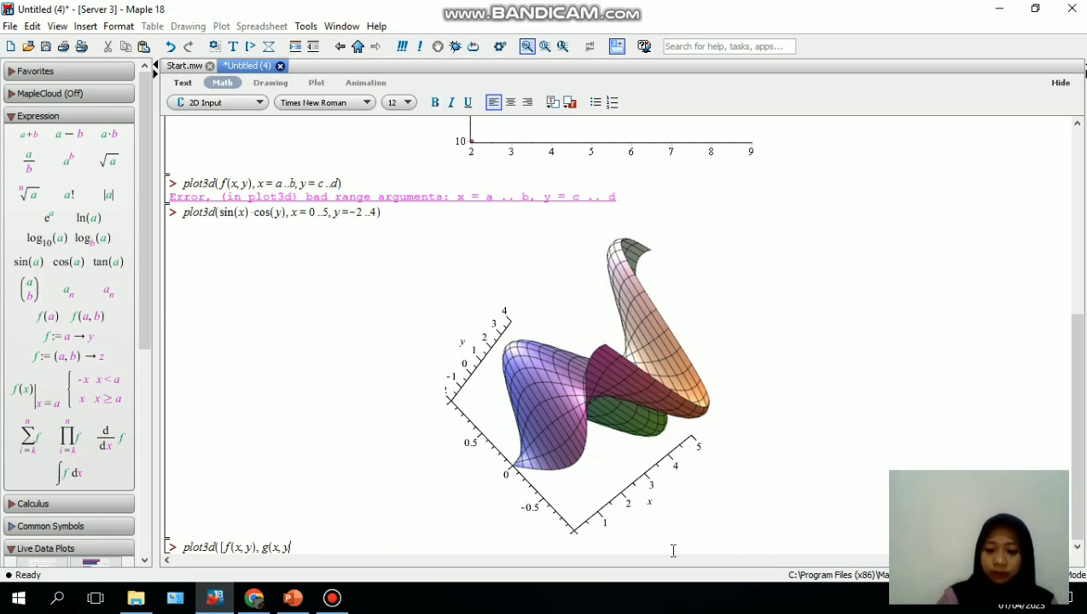
type(")")
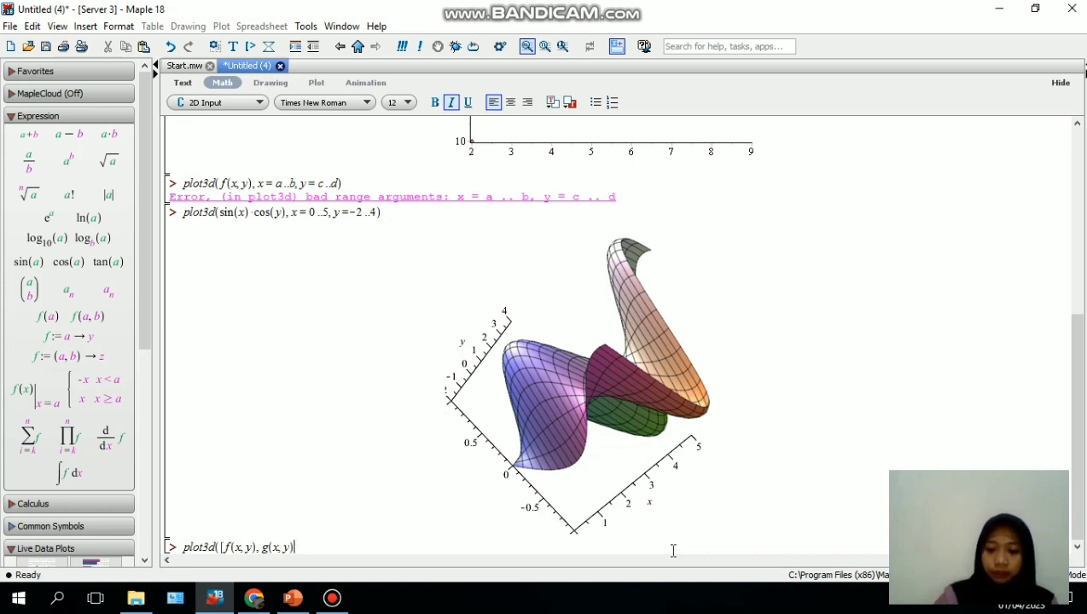
type("]")
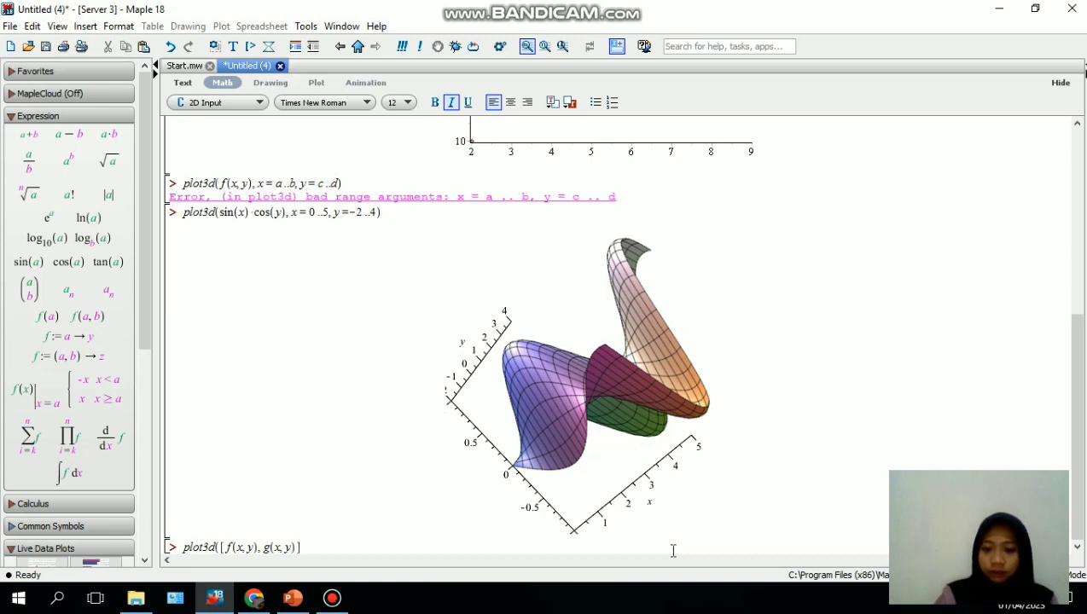
- Complete the general command with the ranges x = a..b and y = c..d and execute it
type(", x ")
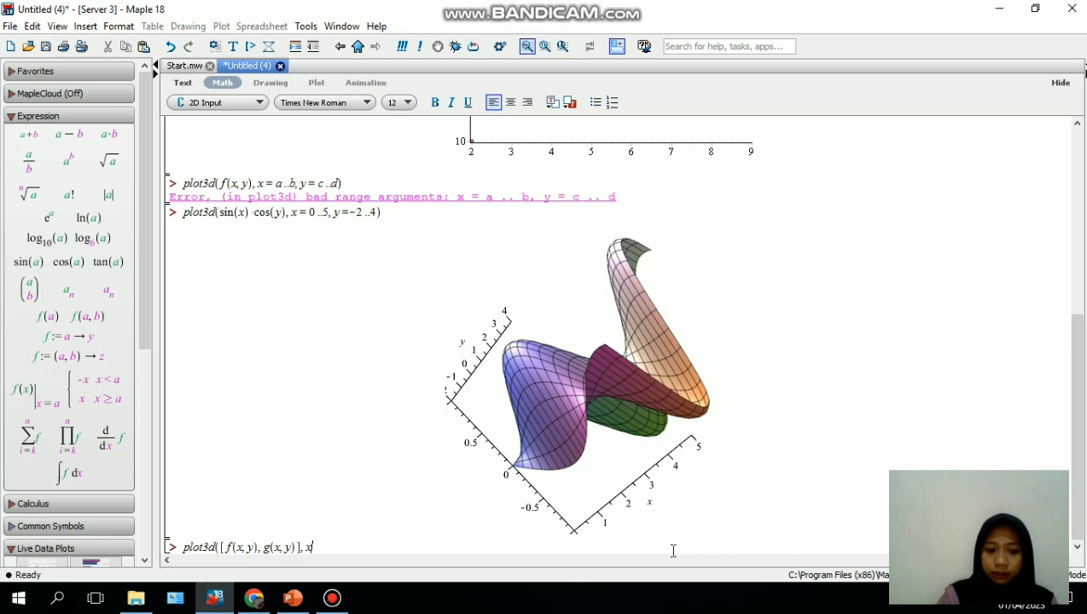
type("= ")
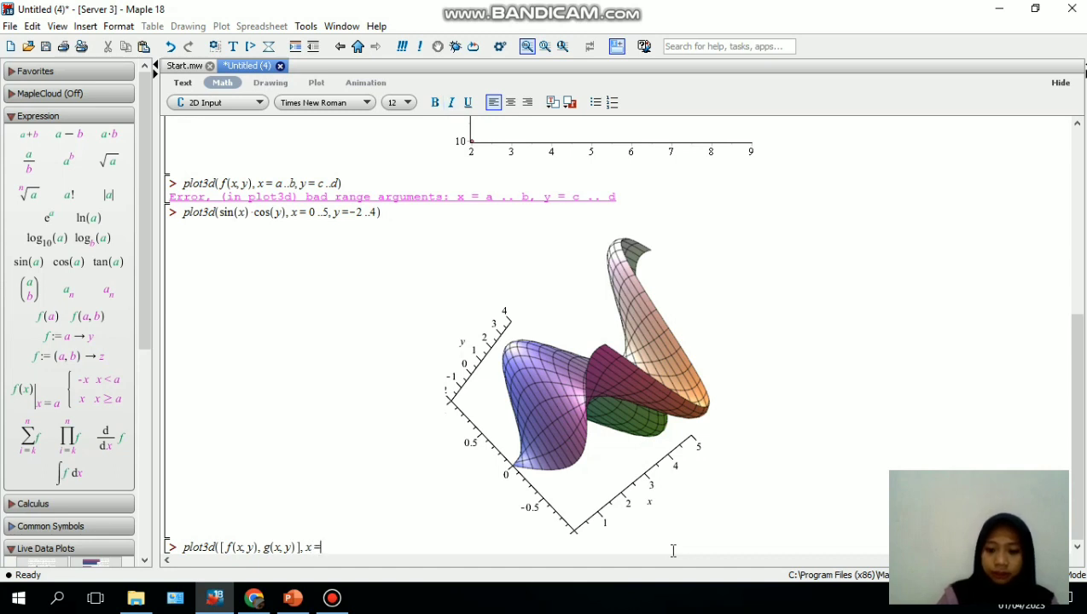
type("a..b, y = c..d")
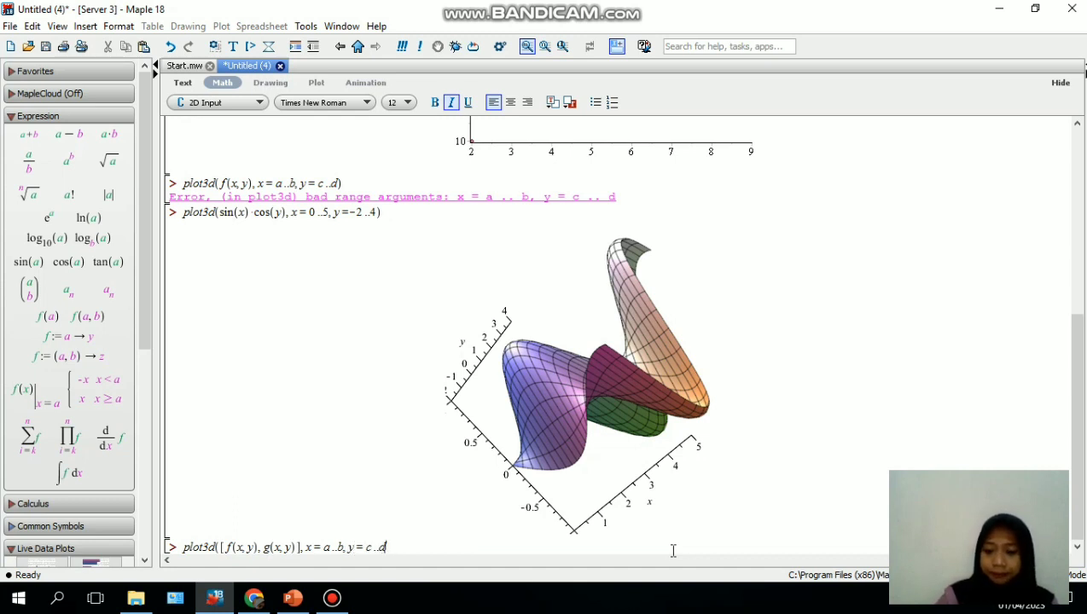
type(")")
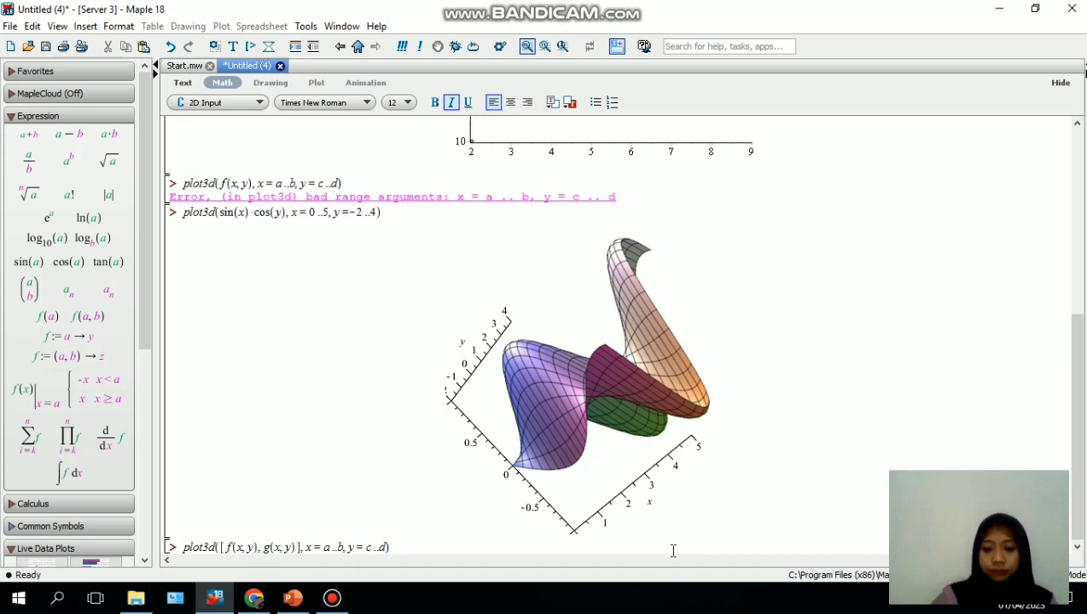
key("Return")
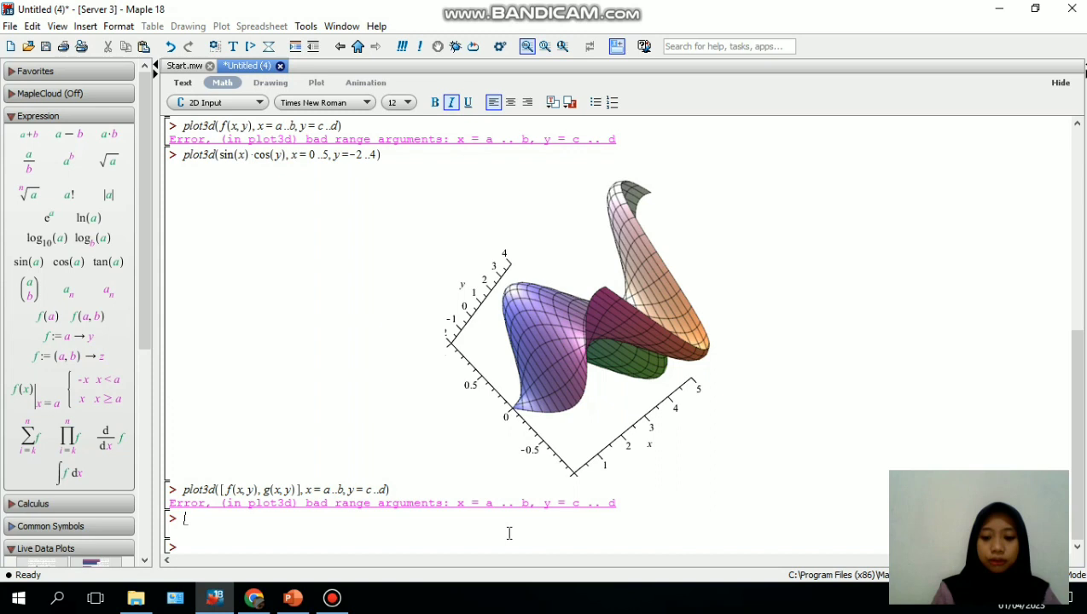
- Begin a plot3d command at the new prompt with a bracketed list whose first function is cos(x) + 2·sin(x + y)
type("plot3d")
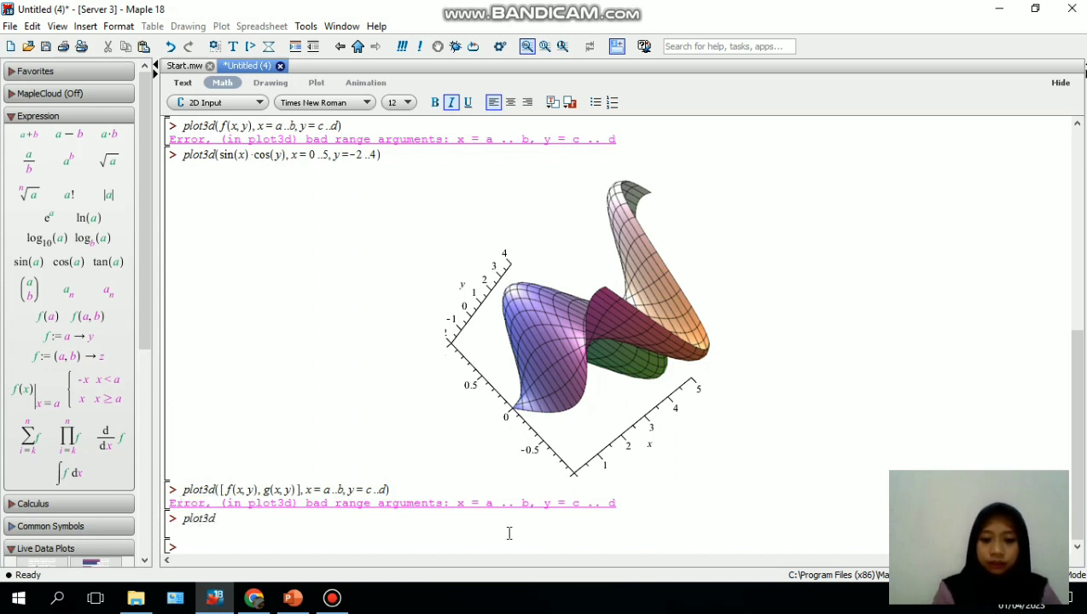
type("(")
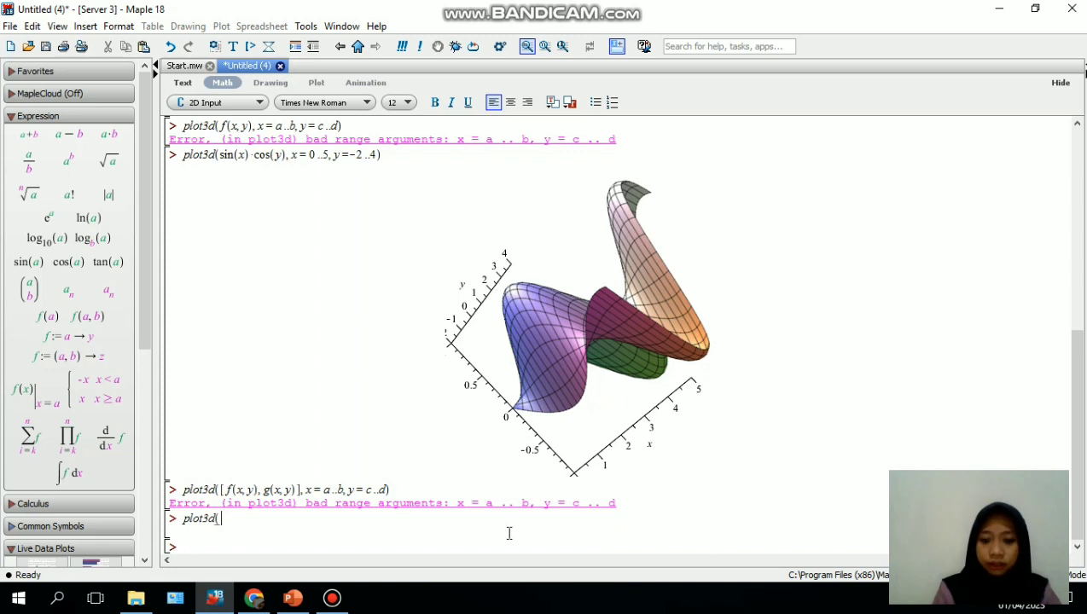
type("[cos(")
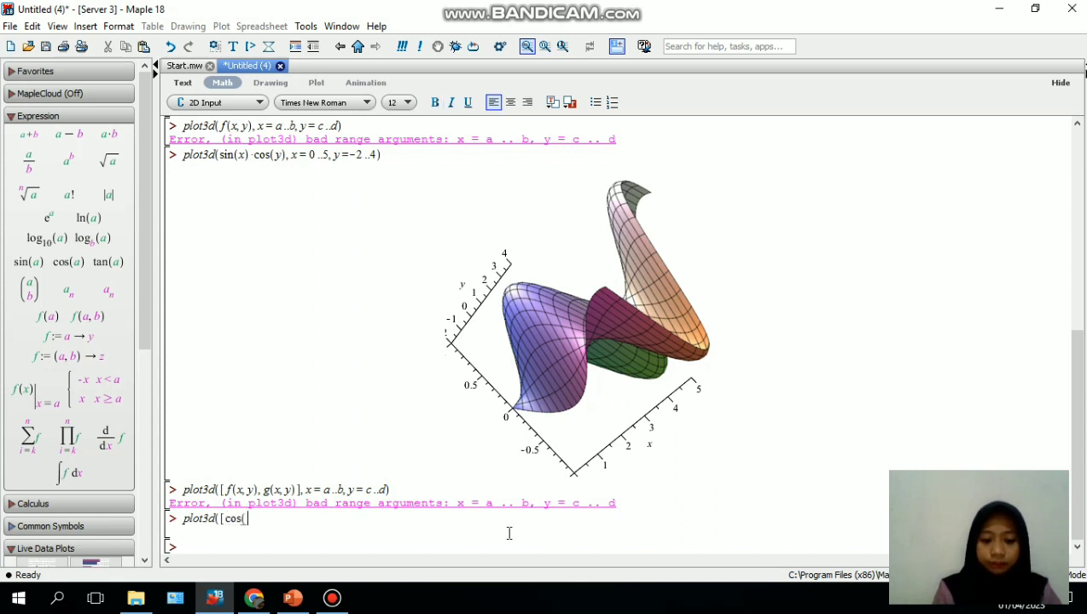
type("x)")
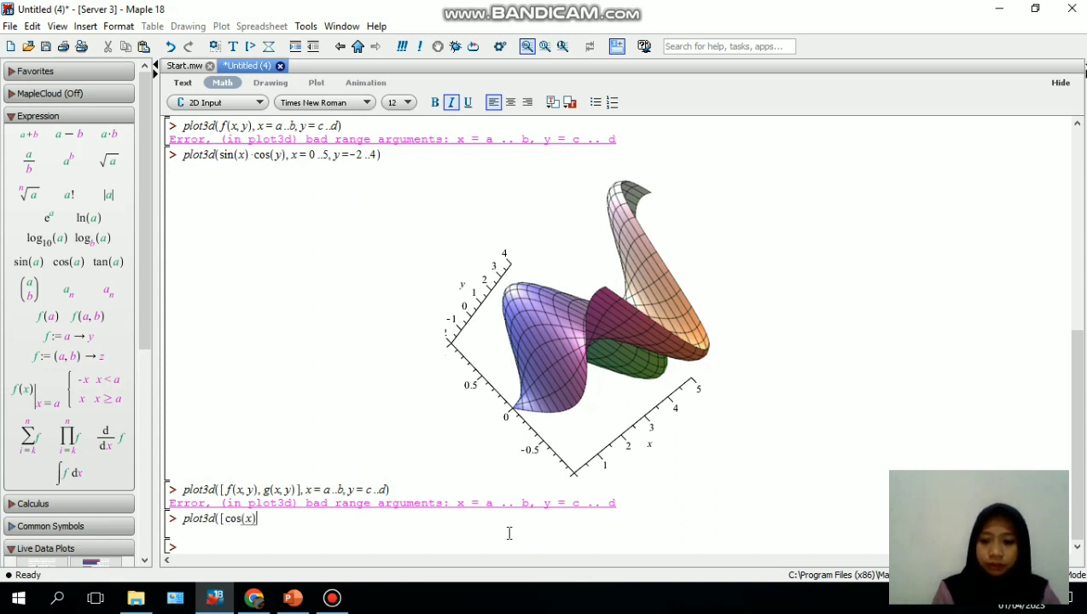
type("+")
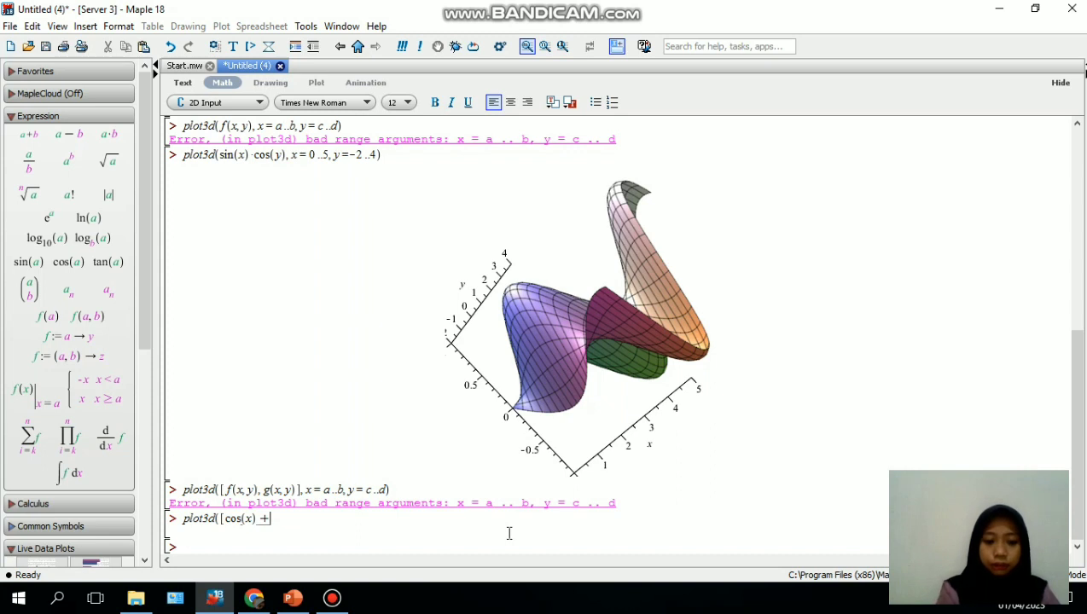
type("2*sin)")
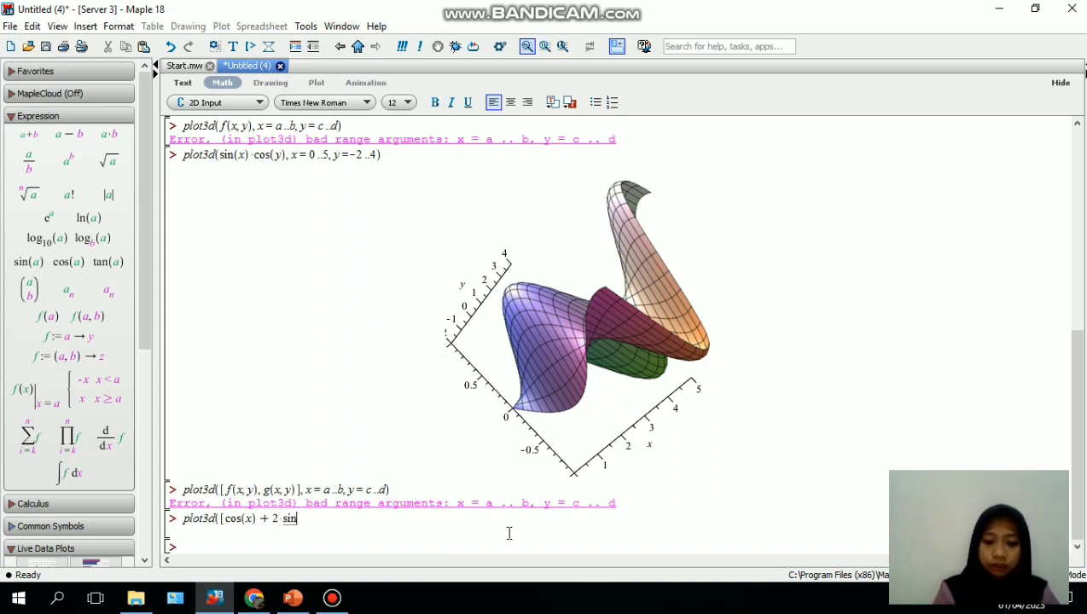
key("BackSpace")
type("(x+")
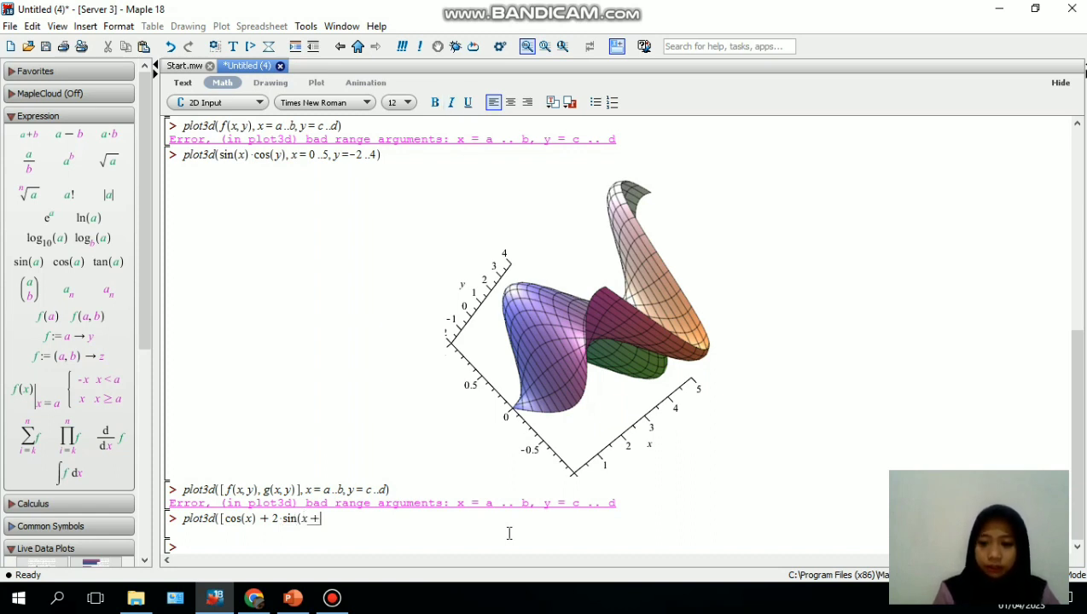
type("y")
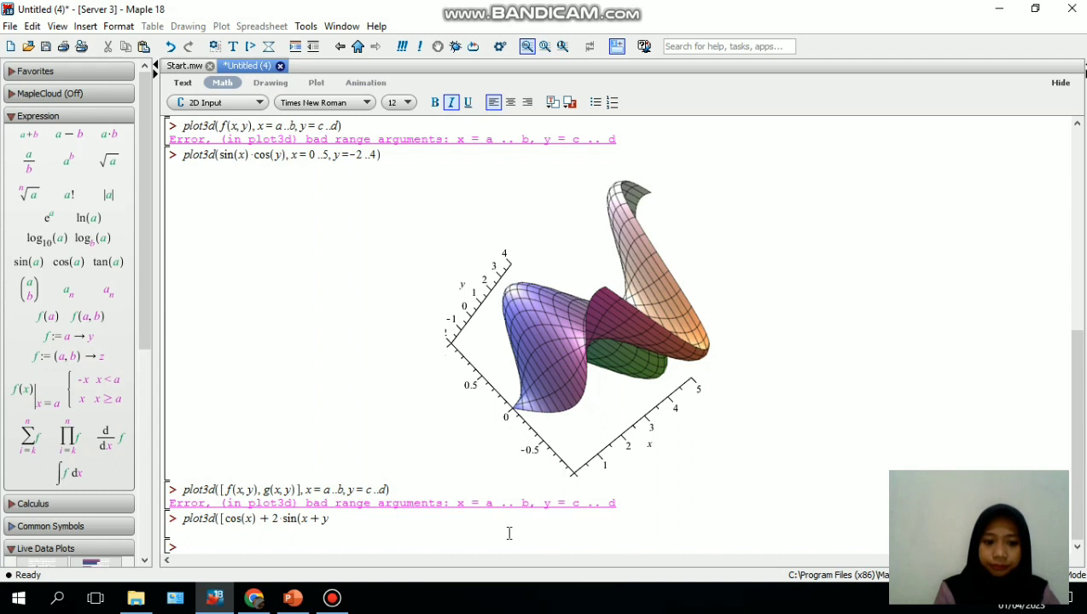
type(")")
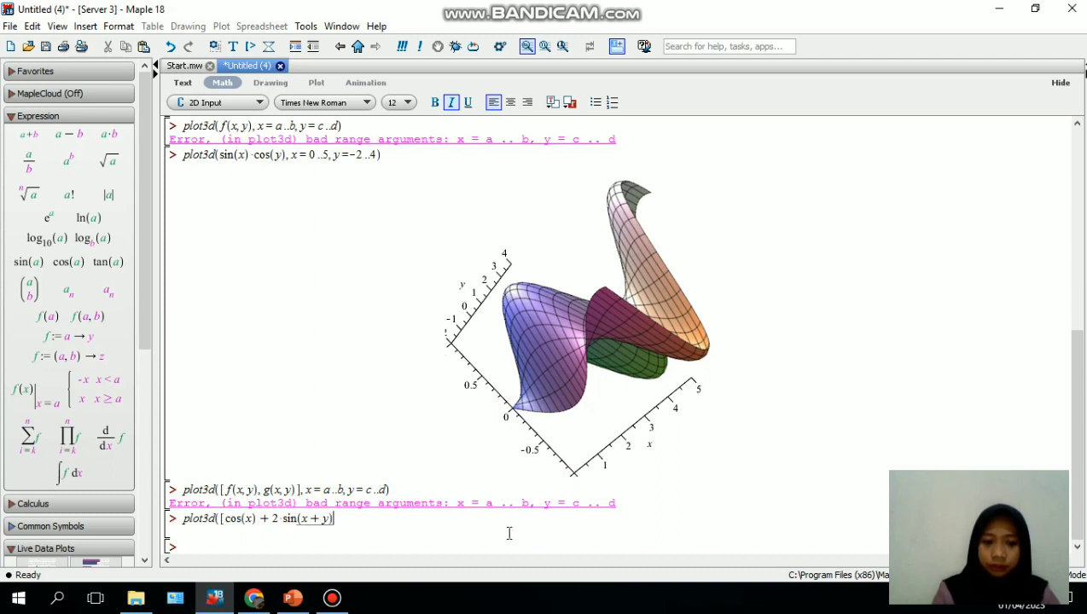
- Add x + y as the second function and complete the command with the ranges x = 2..3 and y = 1..5
type(",")
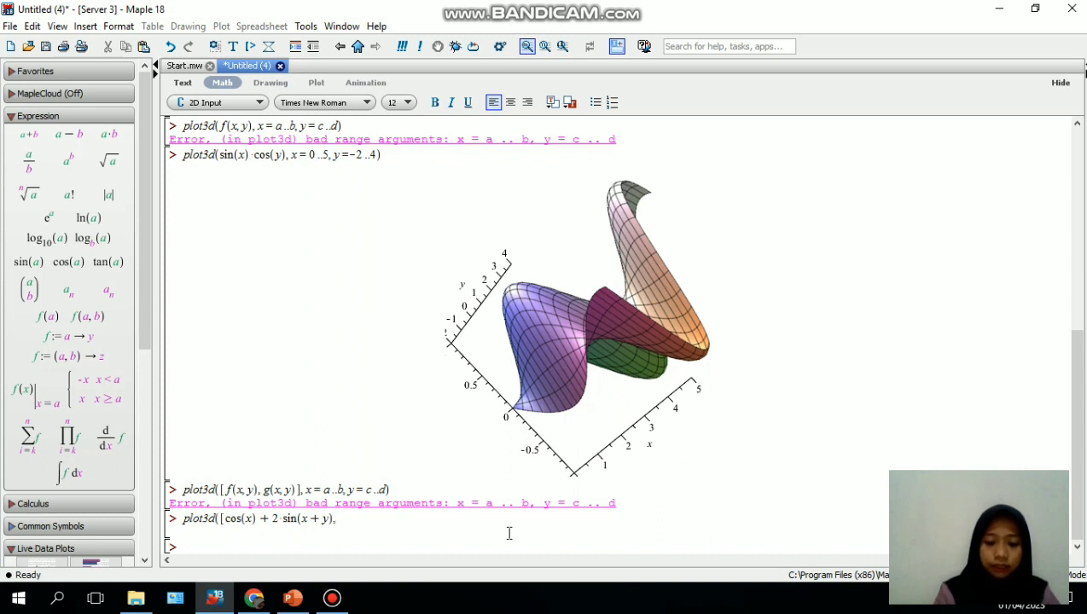
type("x+y")
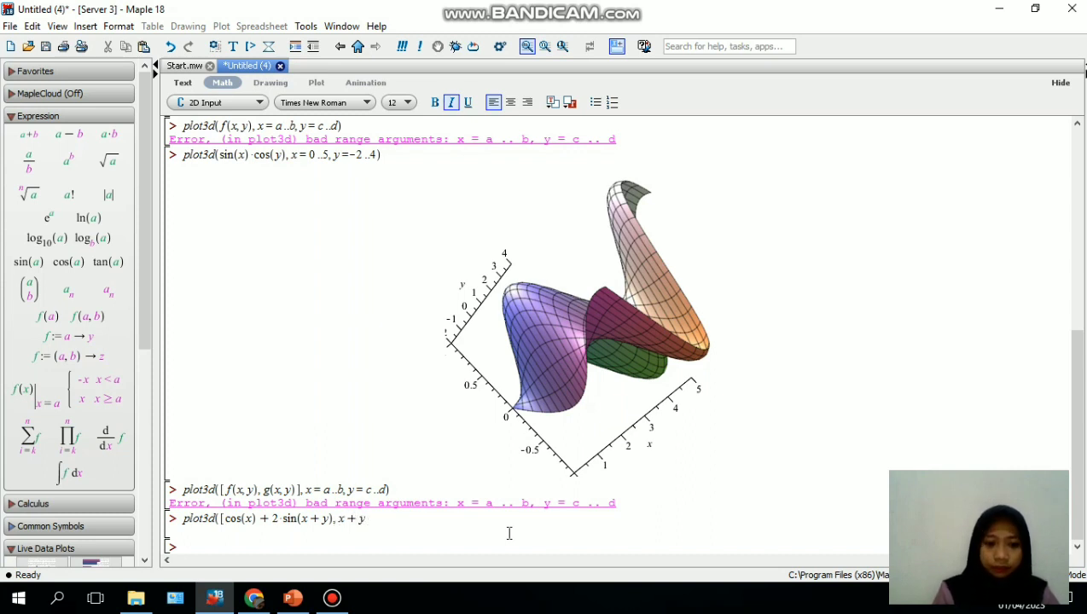
type("])")
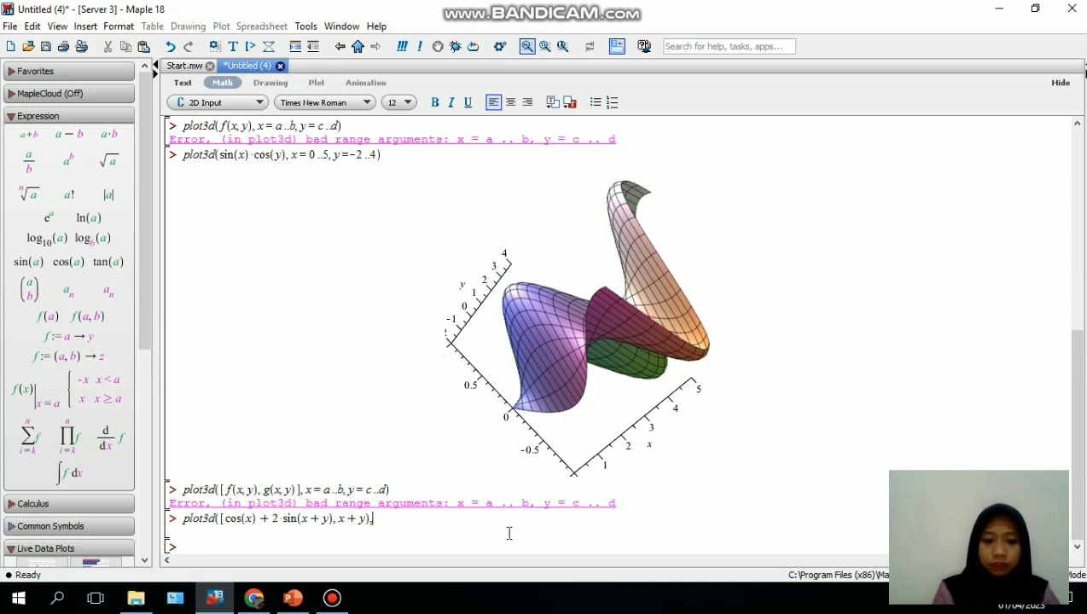
type(",x=")
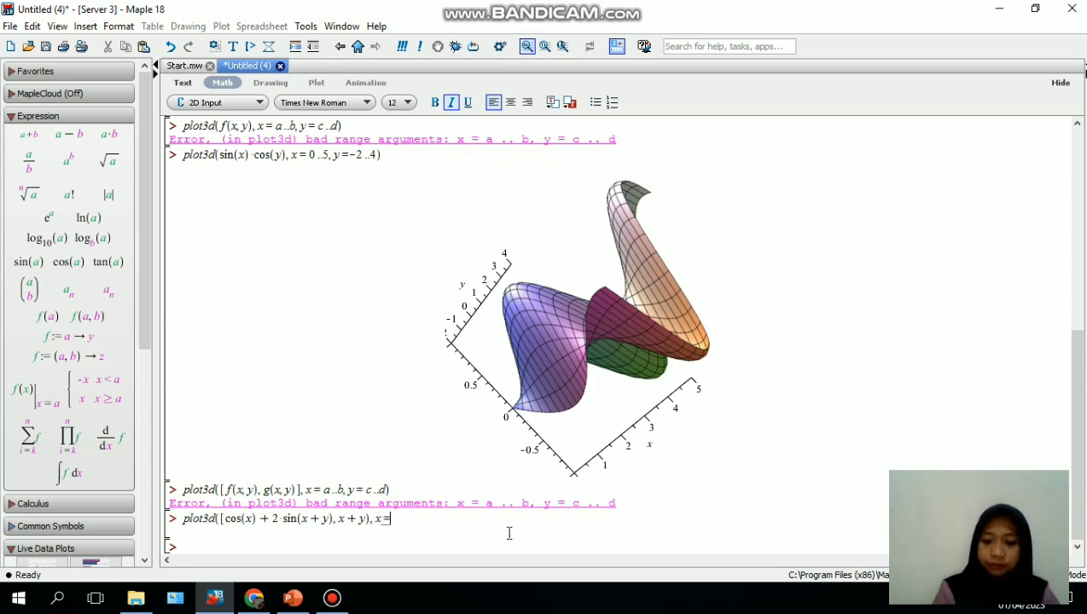
type("2..3")
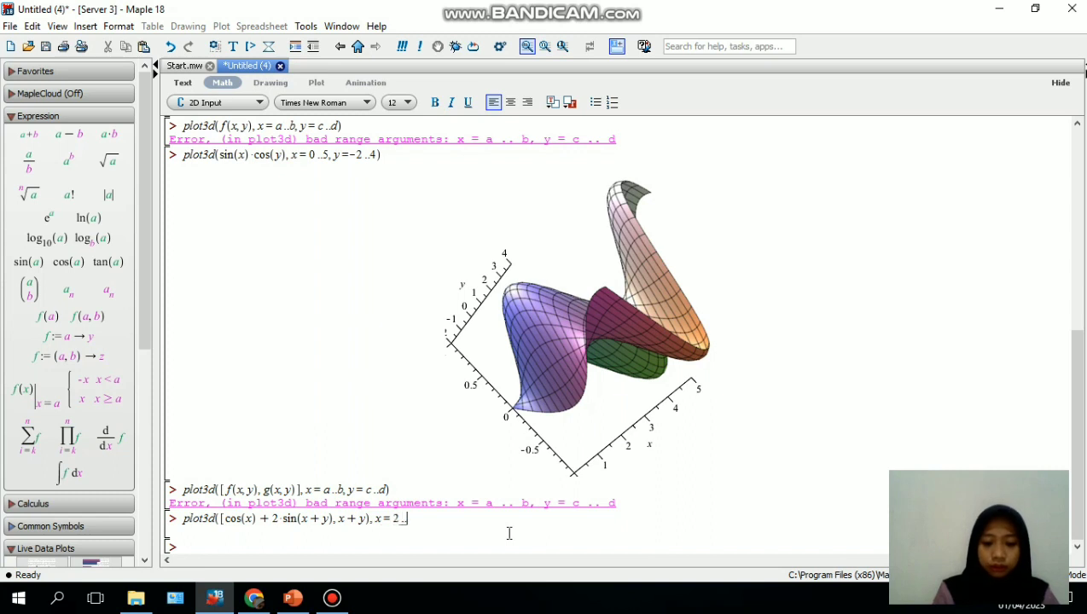
type(",y")
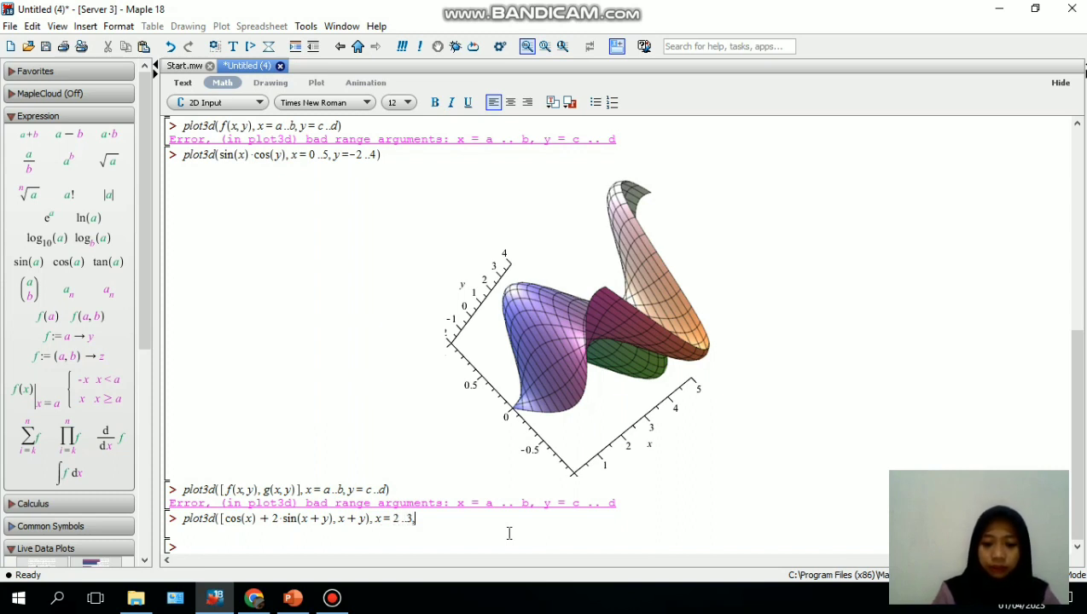
type("=")
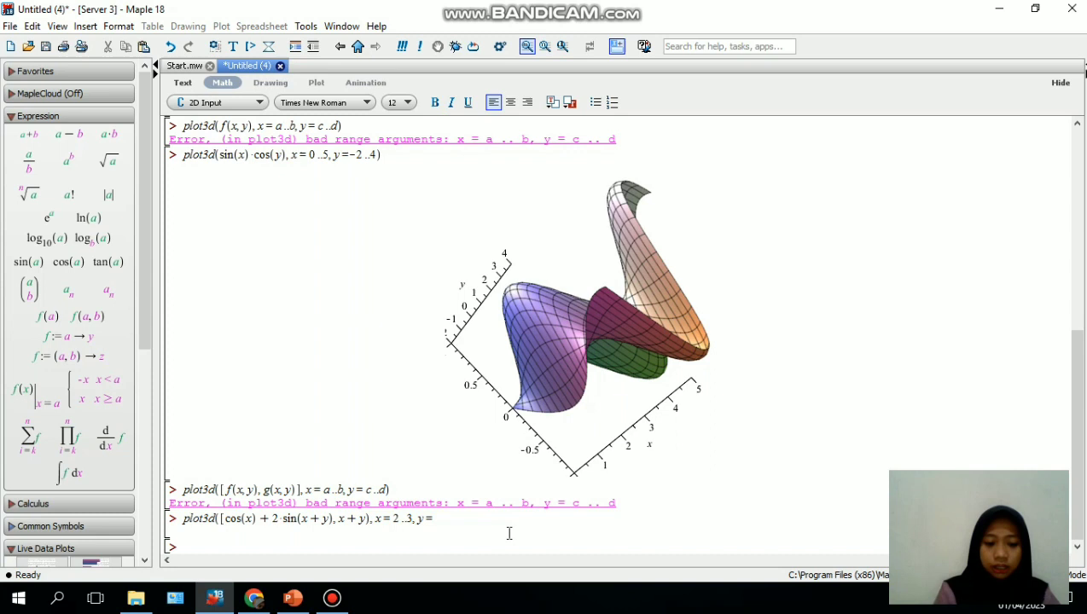
type("1..5")
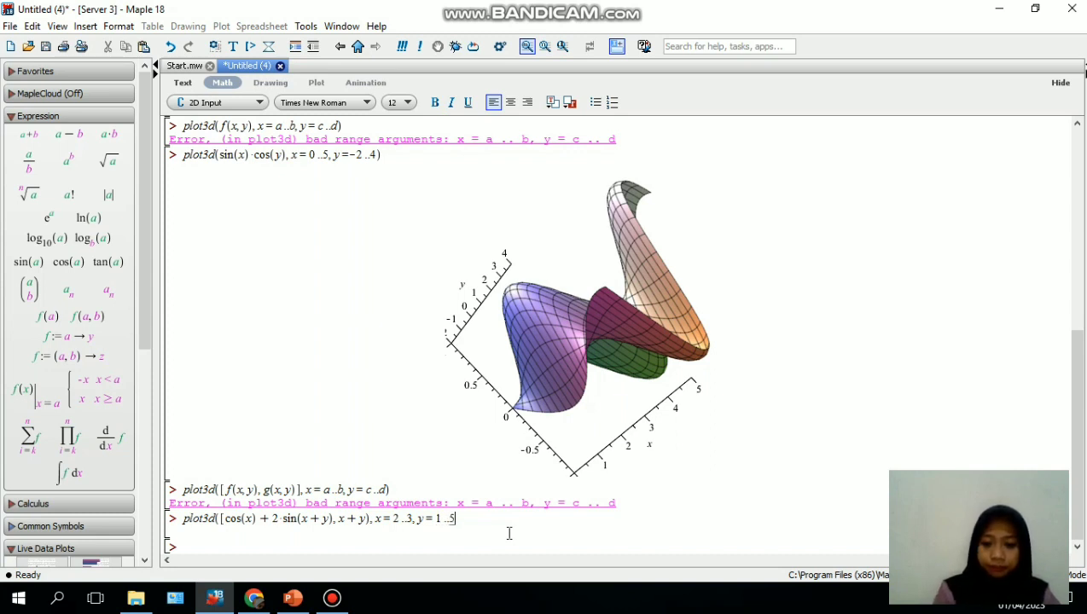
type(")")
- Replace the parenthesis after the second function x + y with a closing square bracket and execute the command
key("Left")
key("Left")
key("Left")
key("Left")
key("Left")
key("Left")
key("Left")
key("Left")
key("Left")
key("Left")
key("Left")
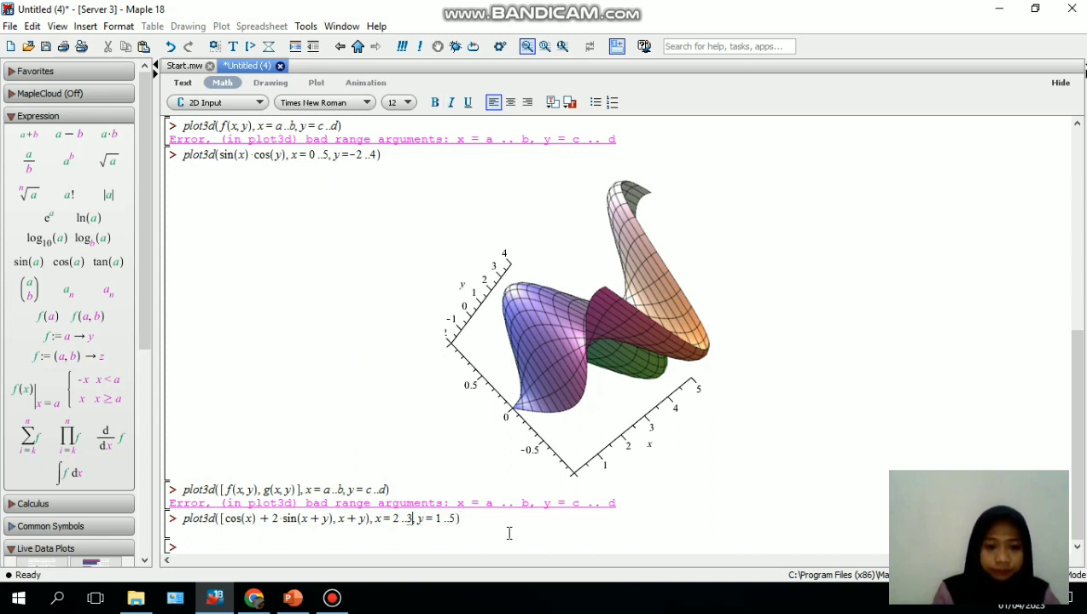
key("Left")
key("Left")
key("Left")
key("Left")
key("Left")
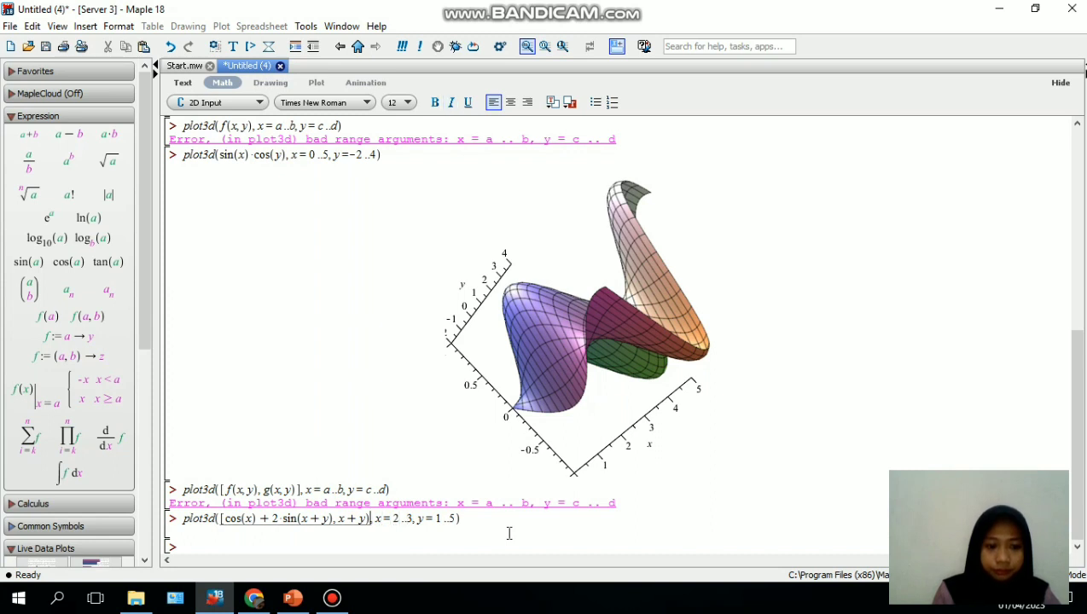
key("Delete")
type("]")
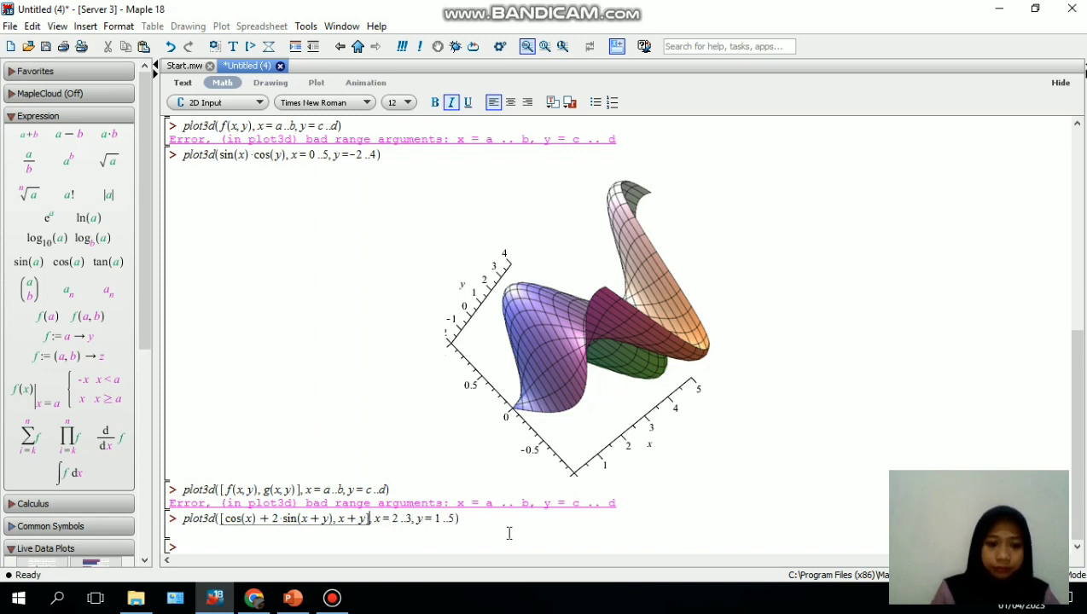
left_click(514, 519)
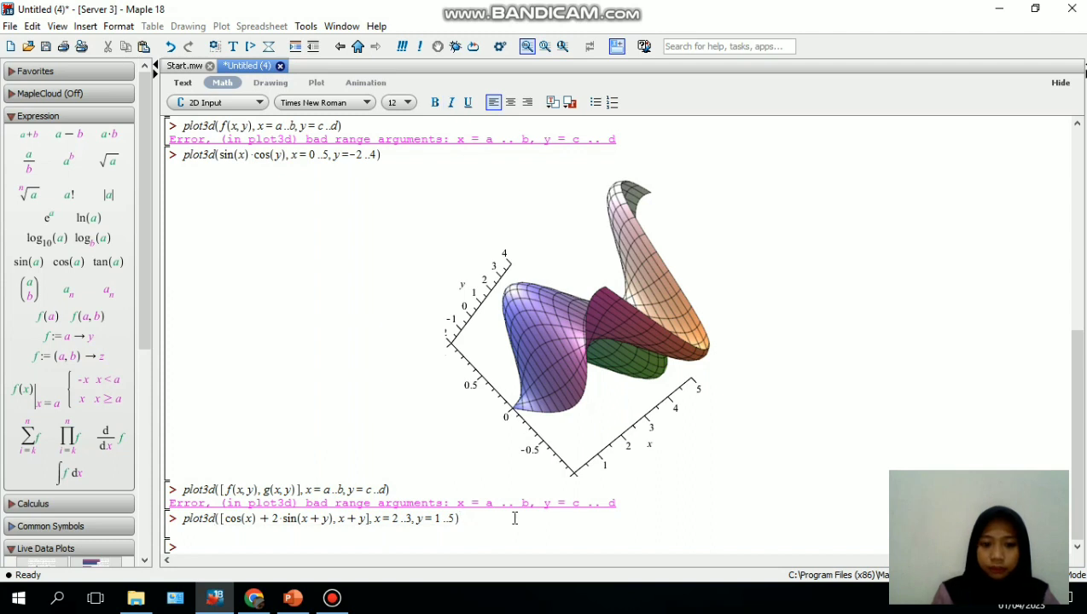
key("Return")
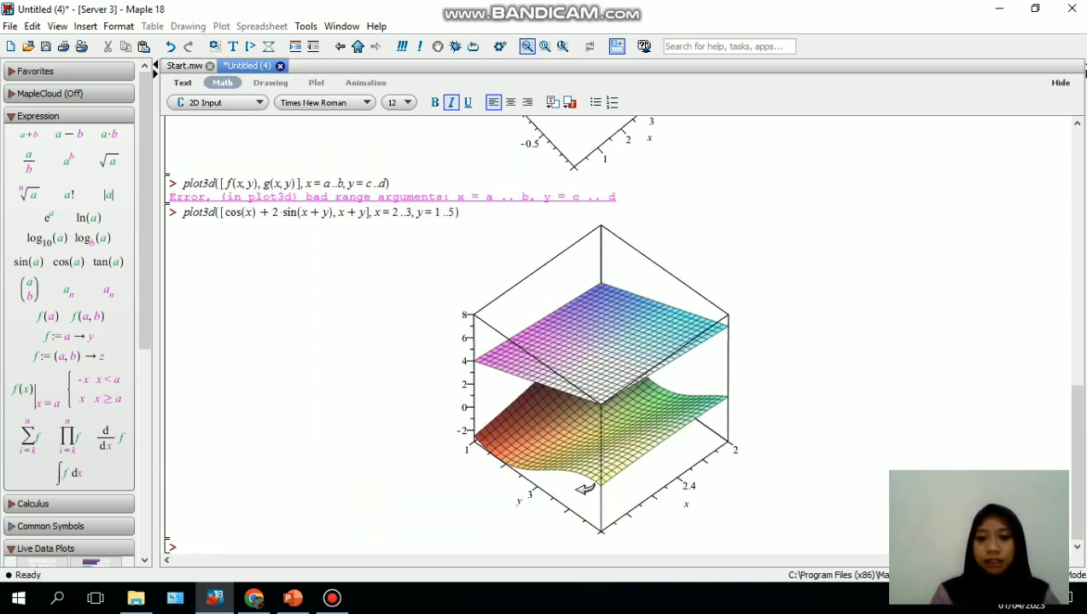
- Rotate the two-surface plot to orientation angles of about 170, 79 and -154
left_click(585, 488)
left_click_drag(612, 463, 713, 348)
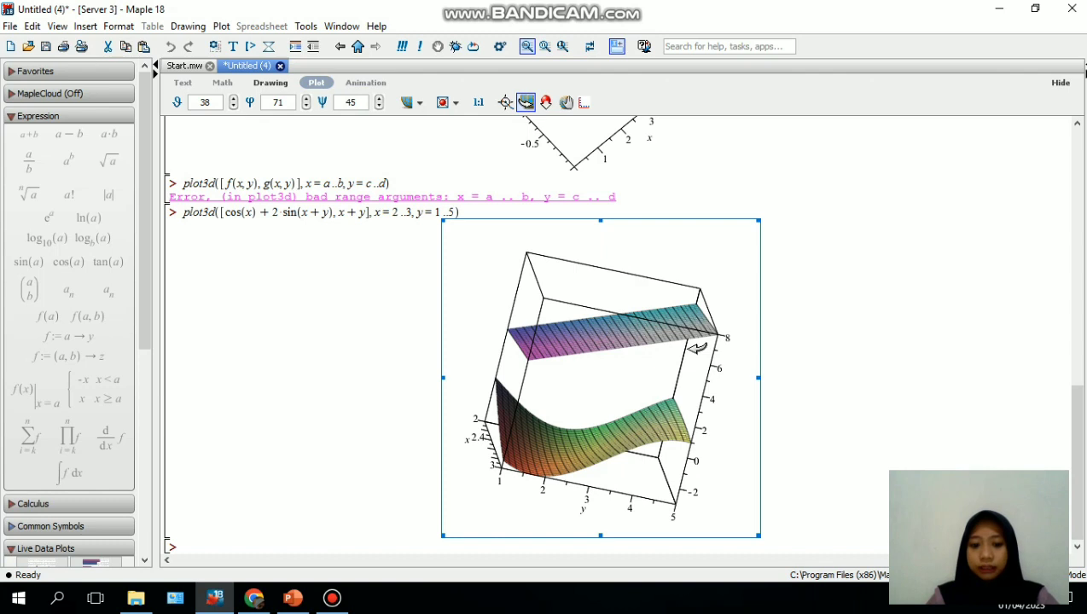
left_click_drag(697, 345, 976, 23)
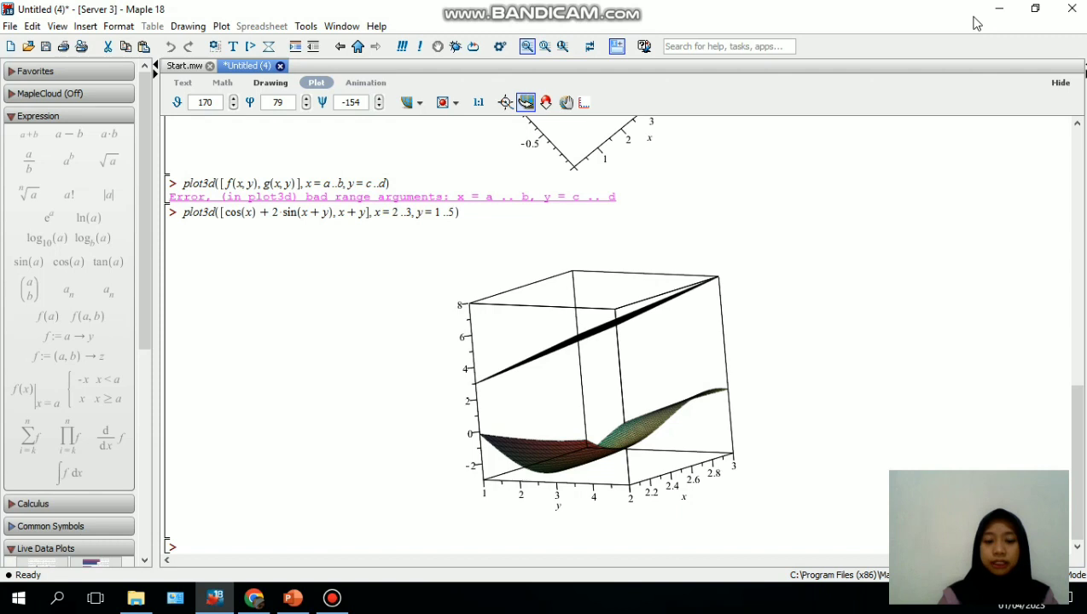